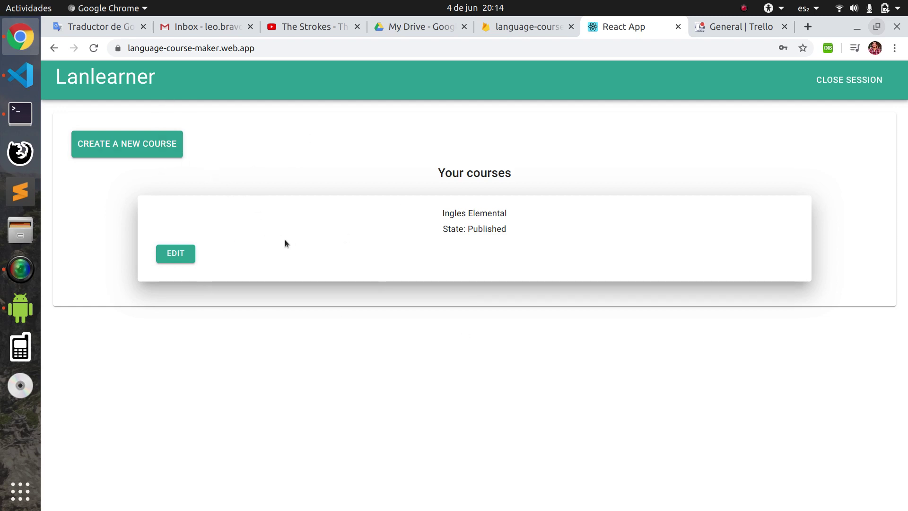
Start creating a new course and look through the fields of its general information form.
left_click(146, 149)
scroll(153, 340, "down", 3)
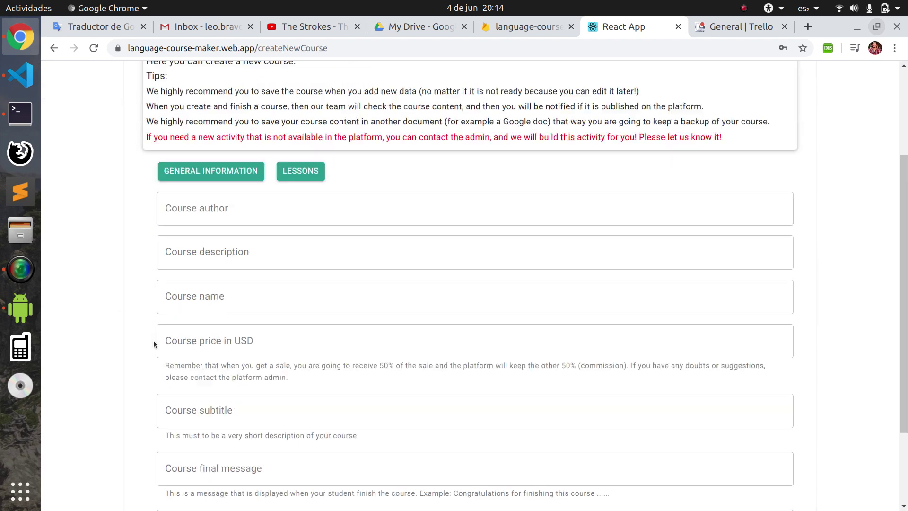
scroll(174, 337, "down", 2)
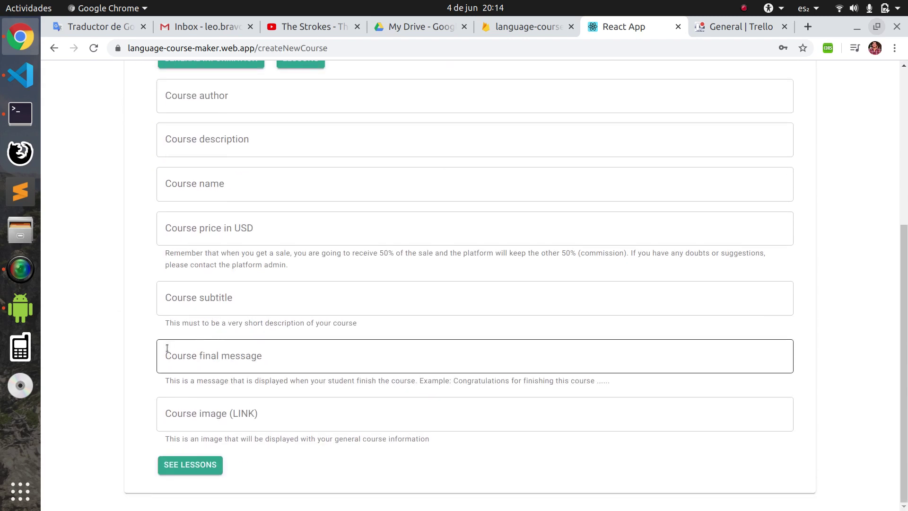
scroll(156, 336, "up", 3)
scroll(126, 307, "up", 2)
scroll(124, 293, "down", 1)
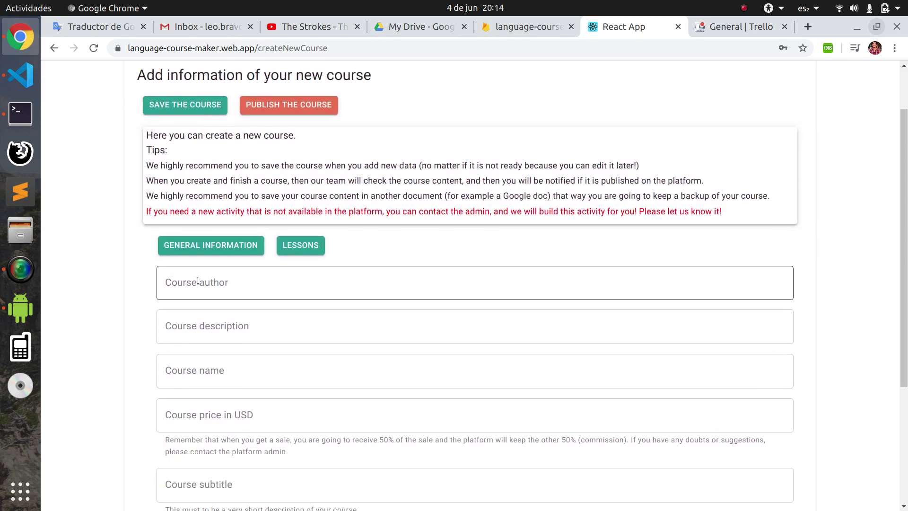
scroll(144, 290, "down", 1)
scroll(137, 283, "down", 1)
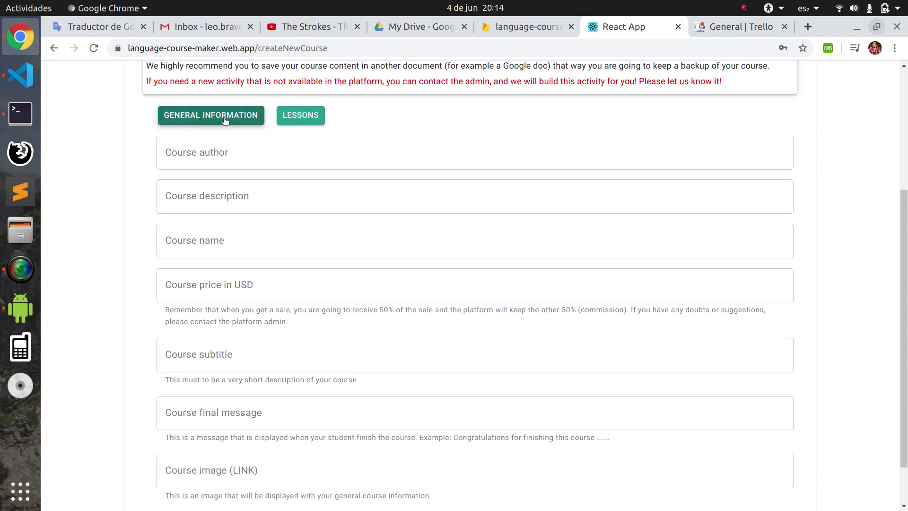
Look over the course's Lessons section and return to its General Information section.
left_click(301, 116)
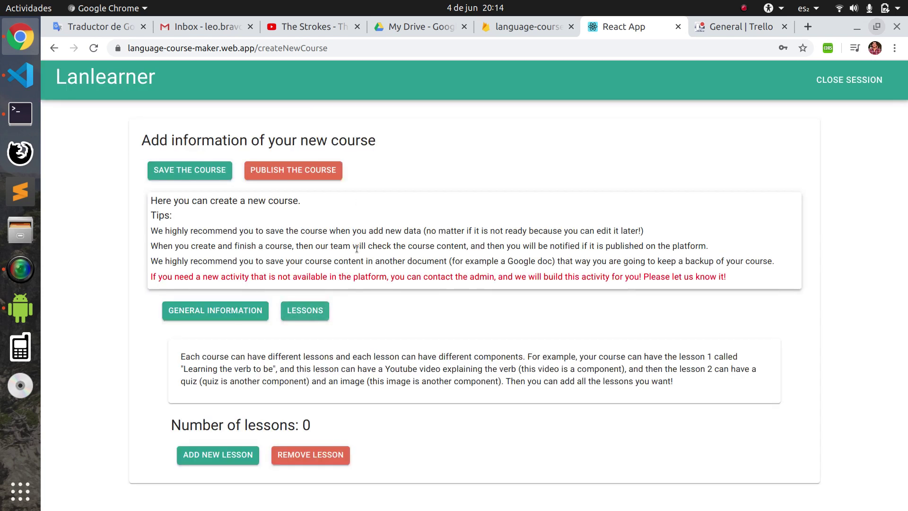
left_click(232, 315)
scroll(246, 367, "down", 5)
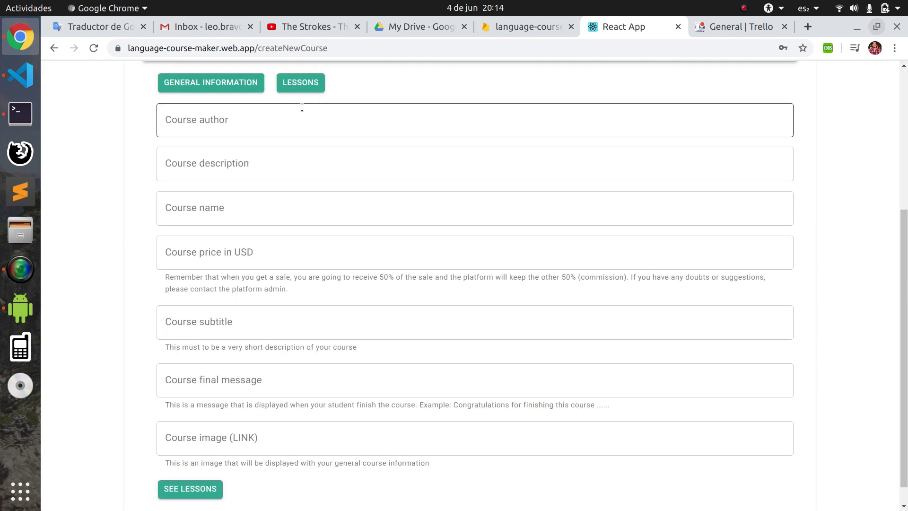
left_click(300, 87)
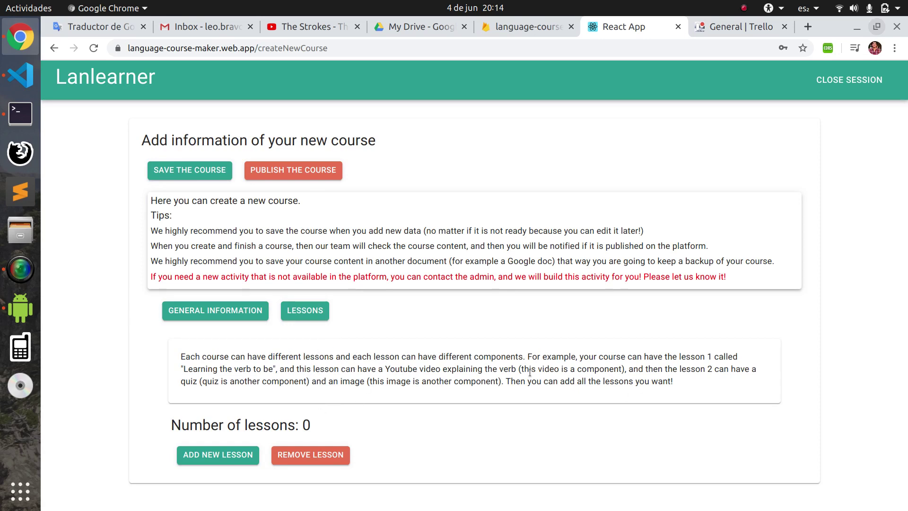
left_click(231, 315)
scroll(160, 325, "down", 4)
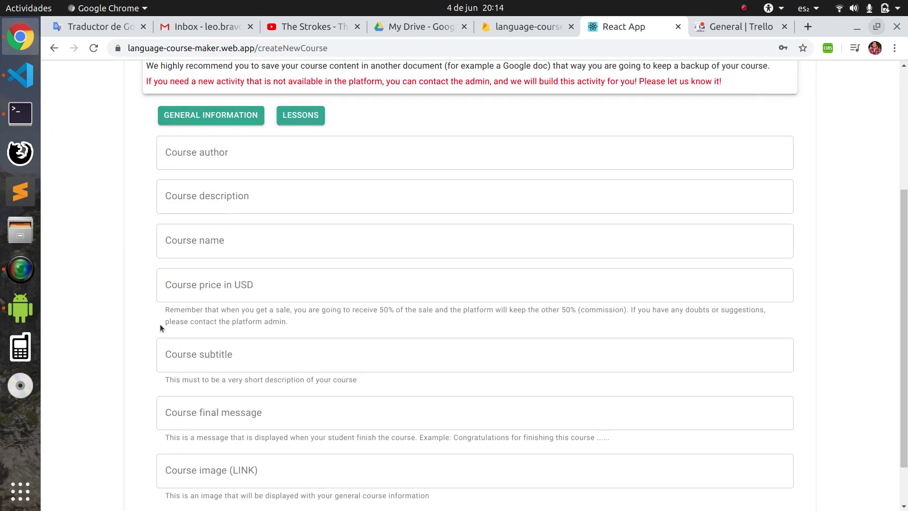
scroll(143, 285, "up", 1)
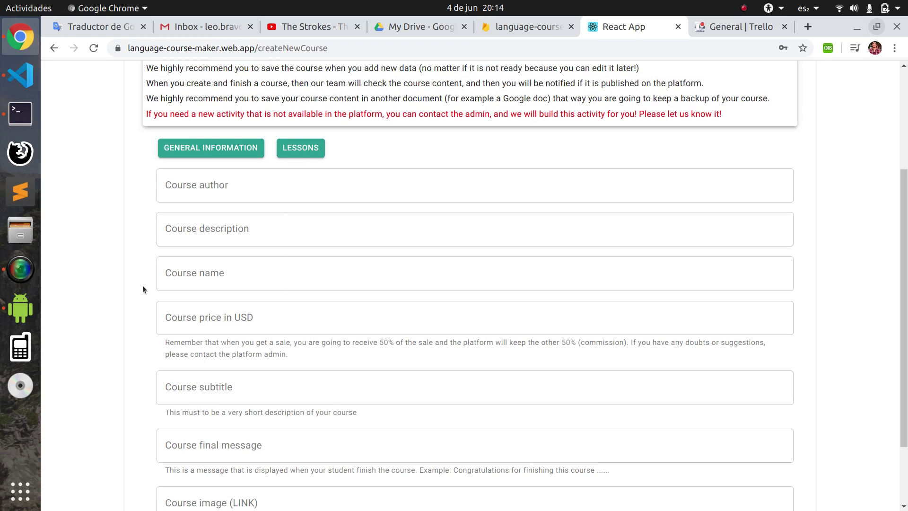
Set the course author to "Demo teacher" and the course description to "This is a demo course".
left_click(197, 189)
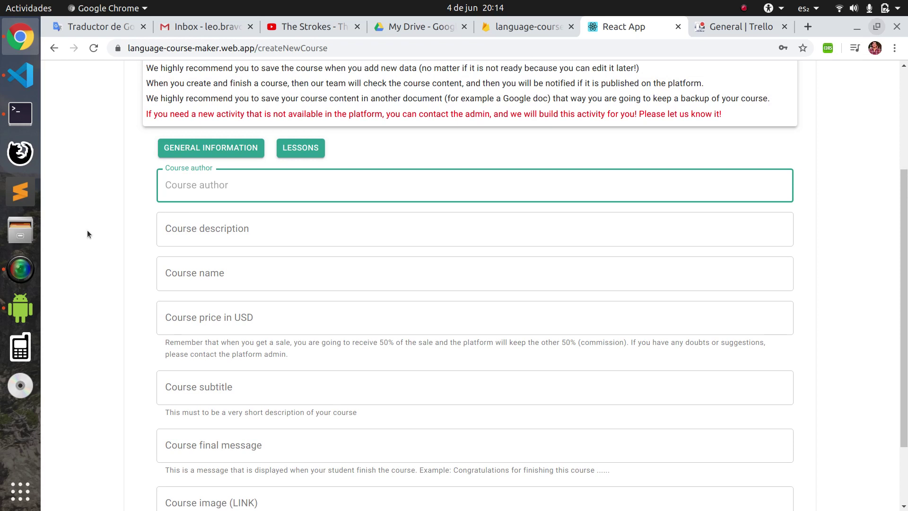
type("Demo teacher")
key("Tab")
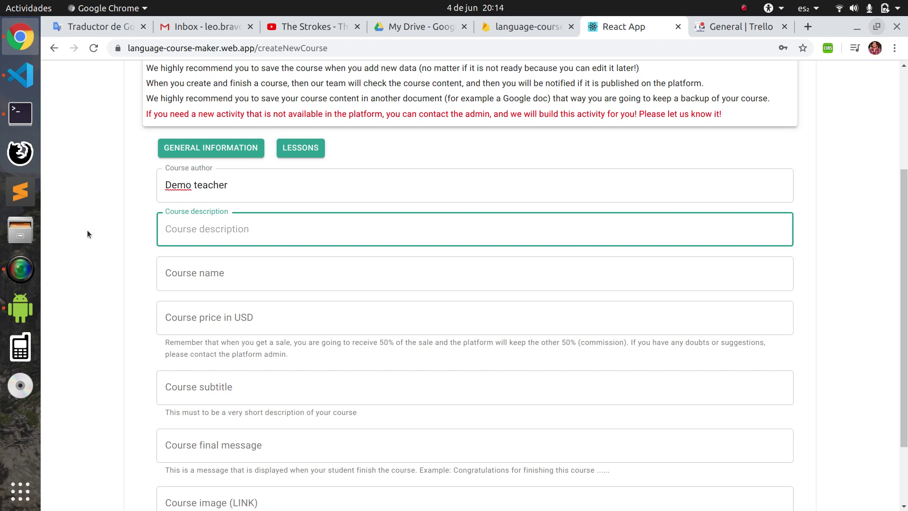
type("This is a dem")
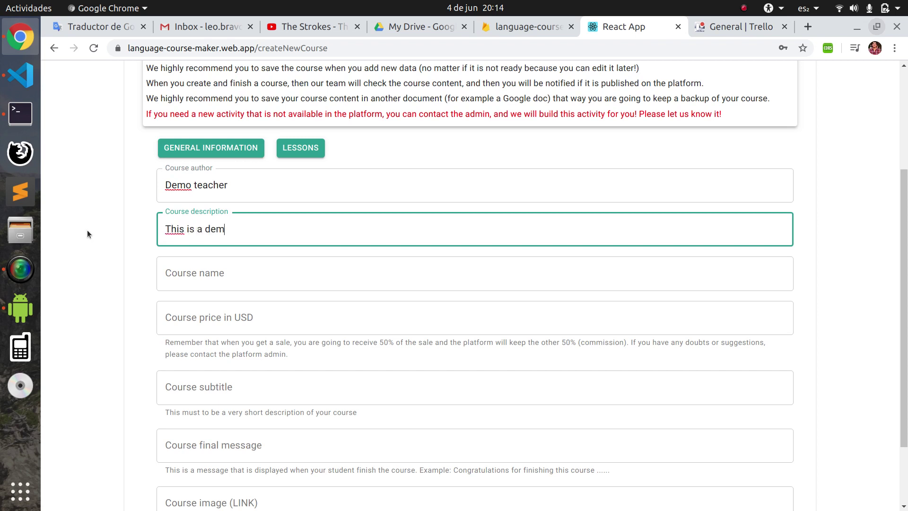
type("o course")
key("Tab")
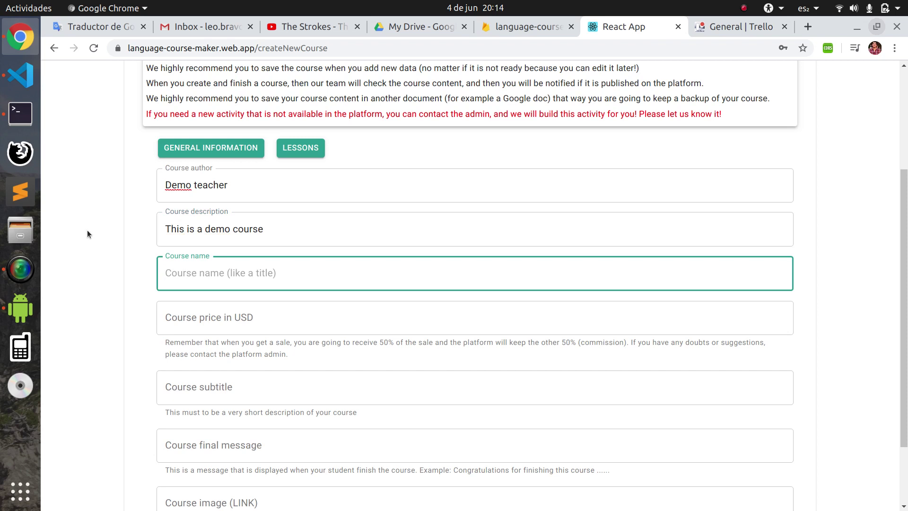
Name the course "Demo course" and set its price to 10 USD.
type("Demo c")
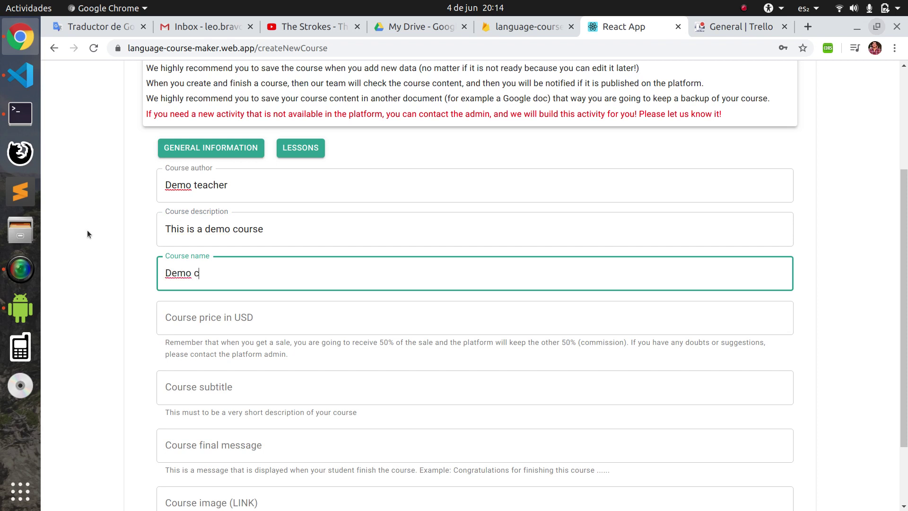
type("ourse")
scroll(121, 230, "down", 2)
left_click(238, 228)
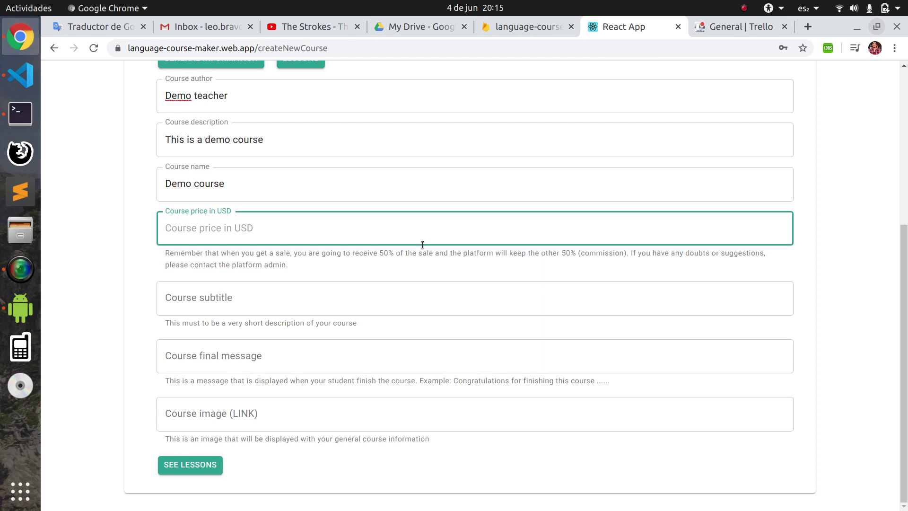
type("10")
left_click(279, 307)
left_click(213, 236)
Set the course subtitle to "This is a demo course" and the final message to "Congratulations!".
left_click(232, 297)
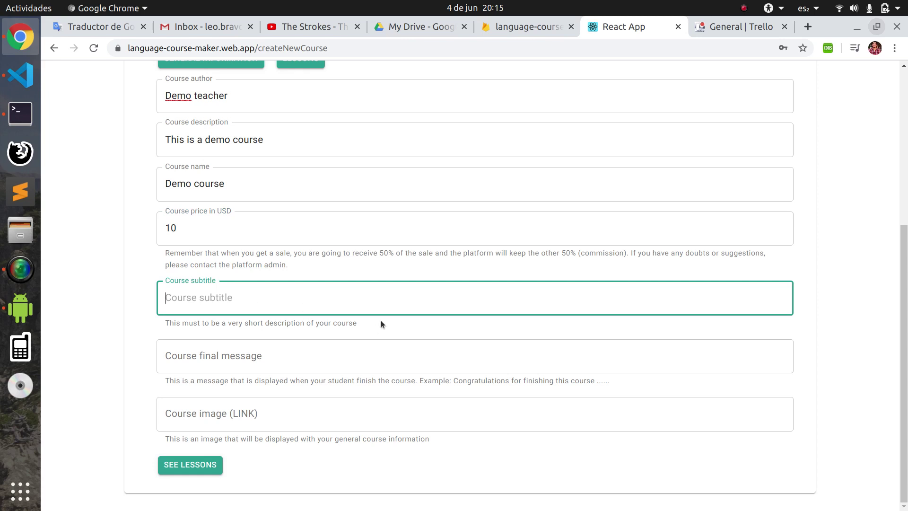
type("This is a demo course")
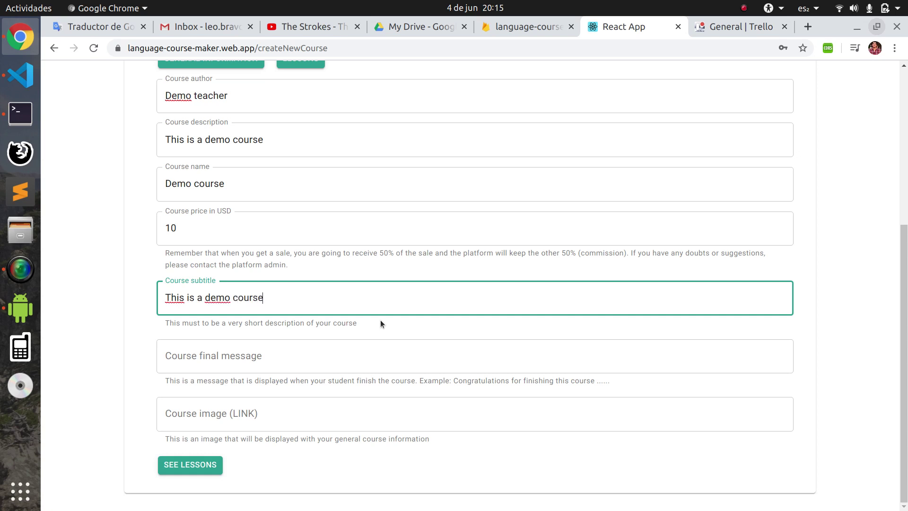
left_click(394, 345)
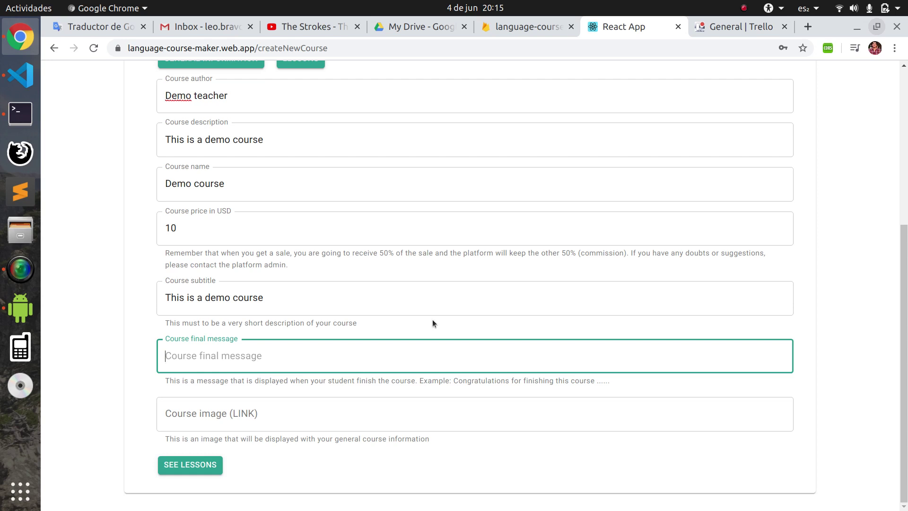
type("Congratua")
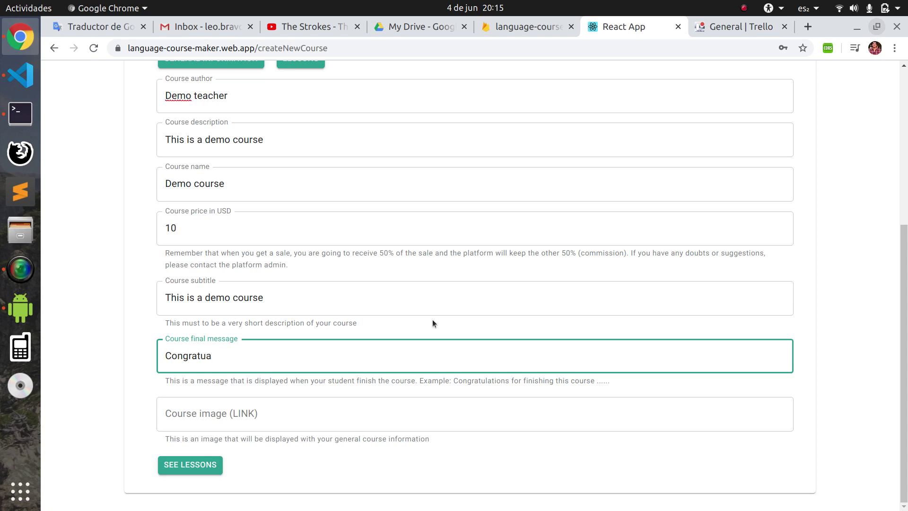
key("BackSpace")
type("lations!")
For the course image, search Google Images for "london" in a new browser tab and select the CityAM Tower Bridge photo.
left_click(232, 427)
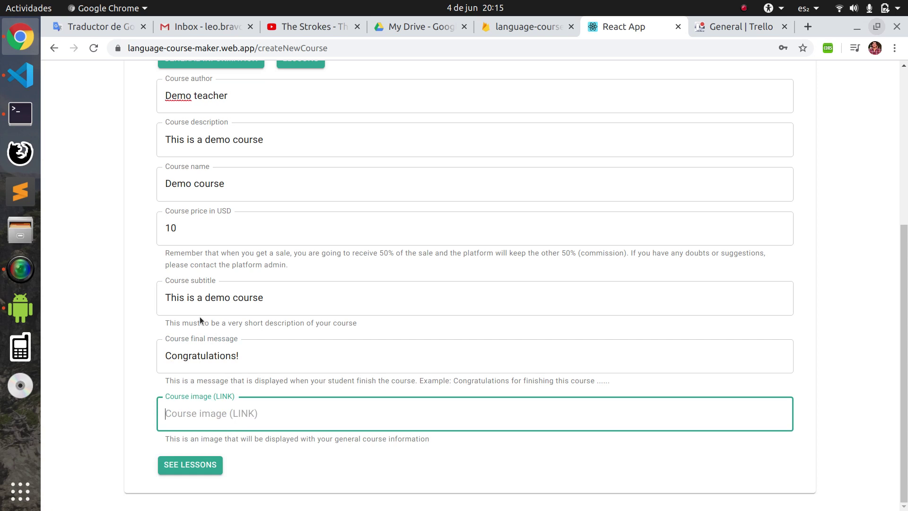
left_click(806, 27)
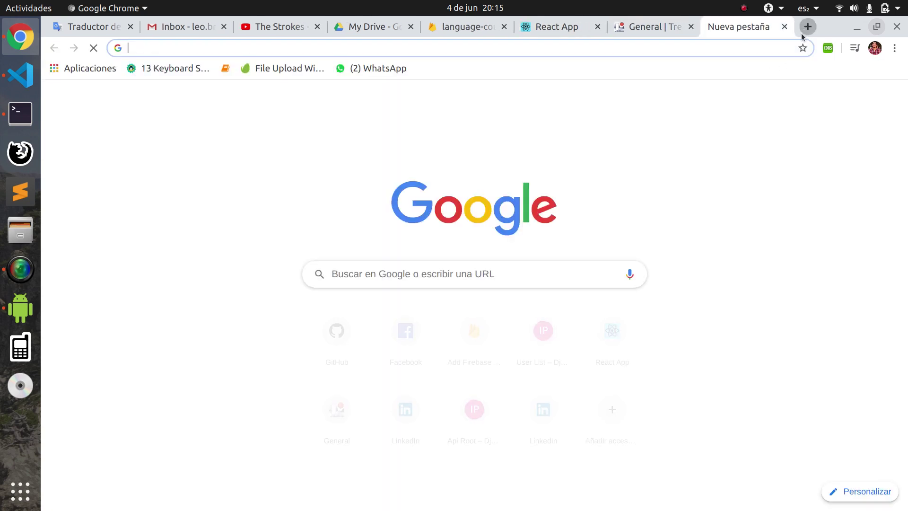
type("london")
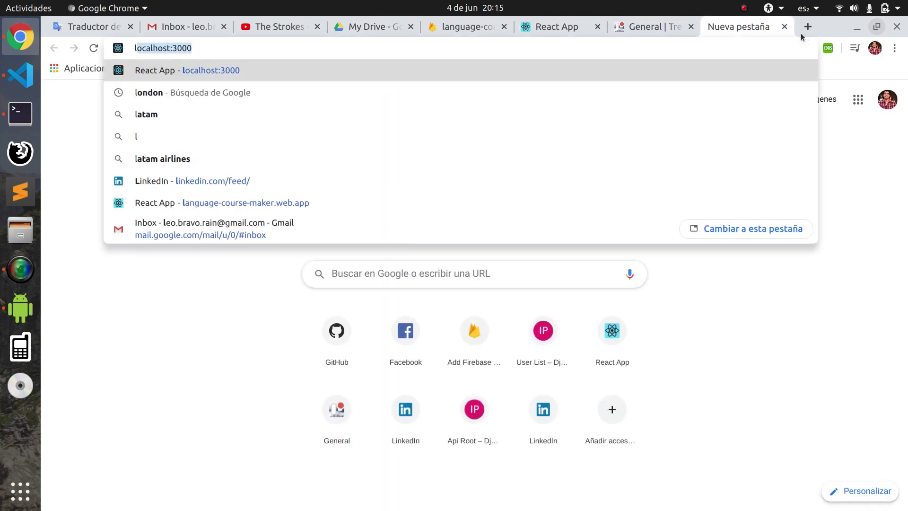
key("Return")
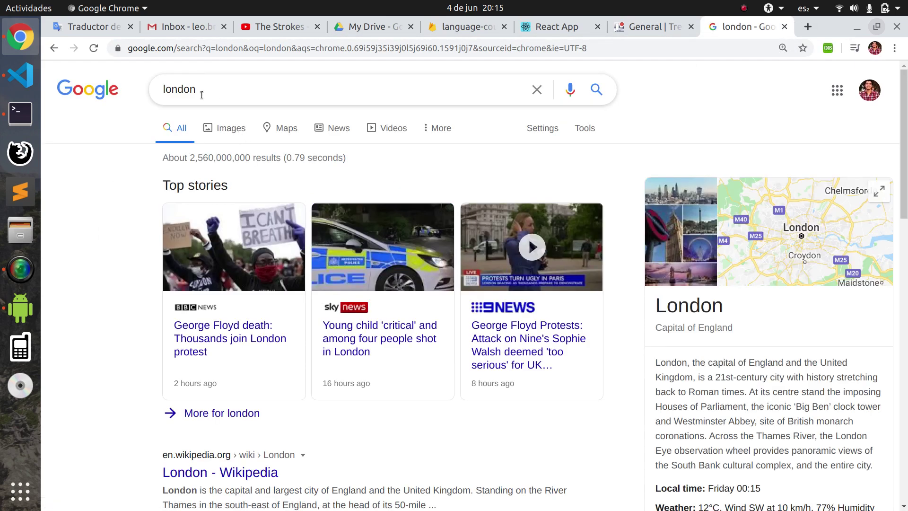
left_click(232, 128)
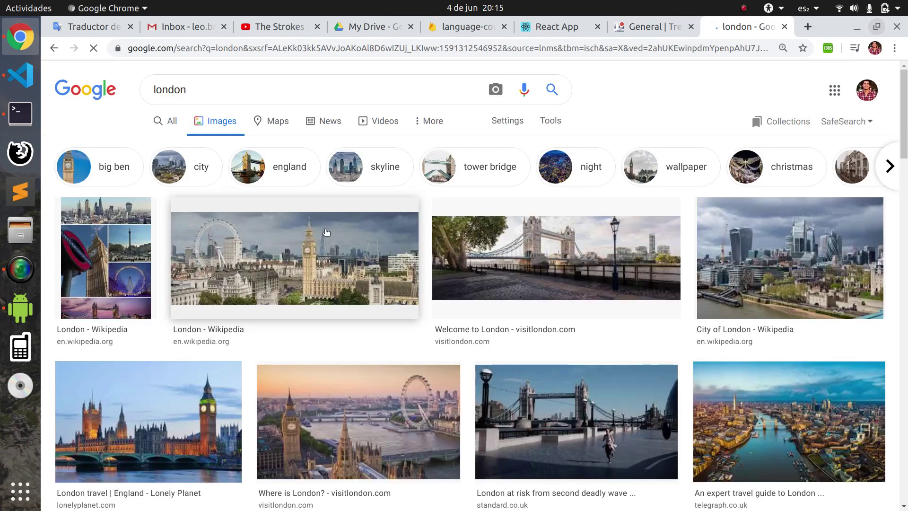
scroll(270, 331, "down", 7)
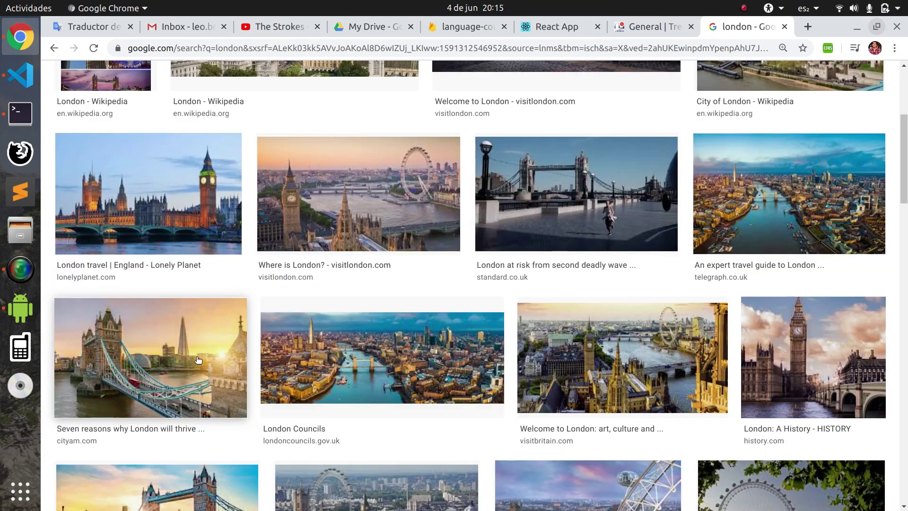
left_click(218, 357)
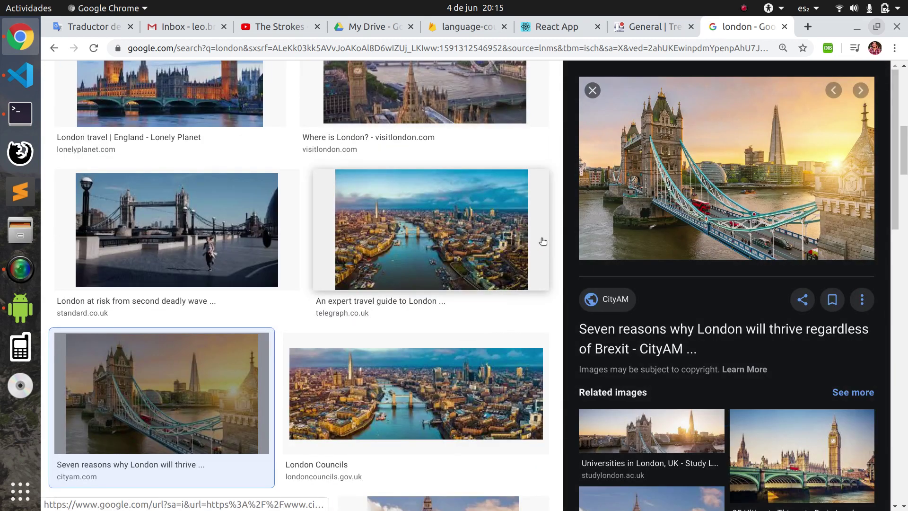
Open the full Tower Bridge image in its own browser tab and copy its web address.
right_click(632, 160)
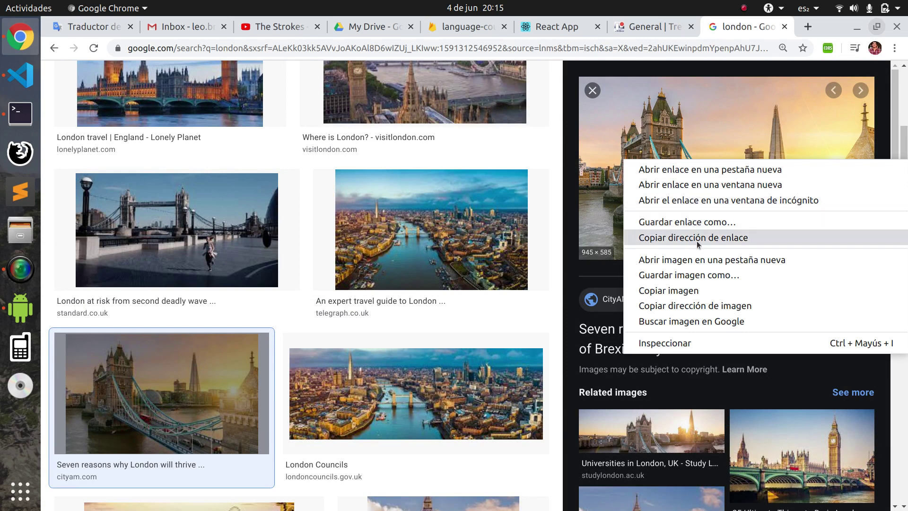
left_click(700, 260)
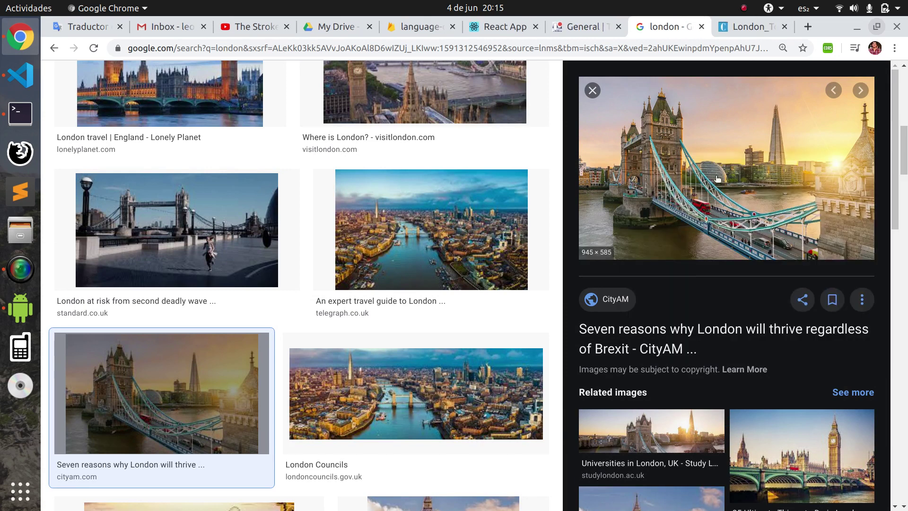
key("ctrl+Tab")
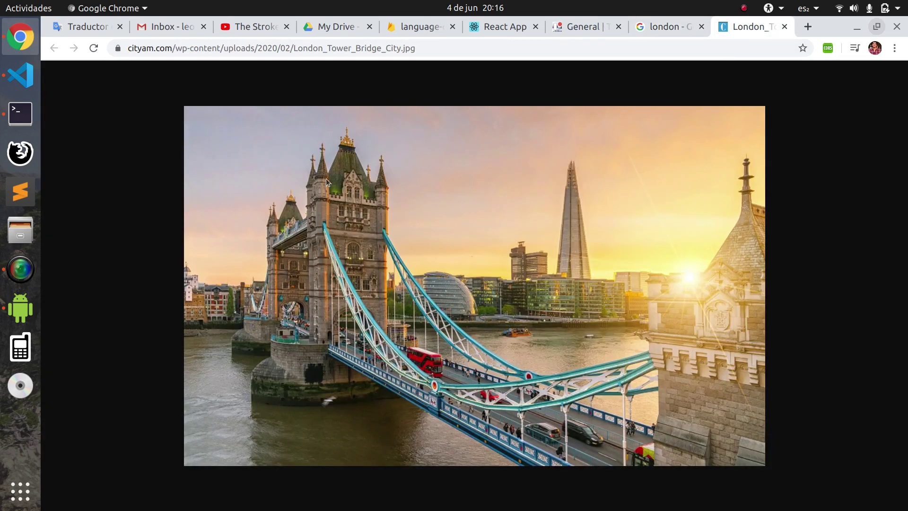
left_click(258, 48)
key("ctrl+c")
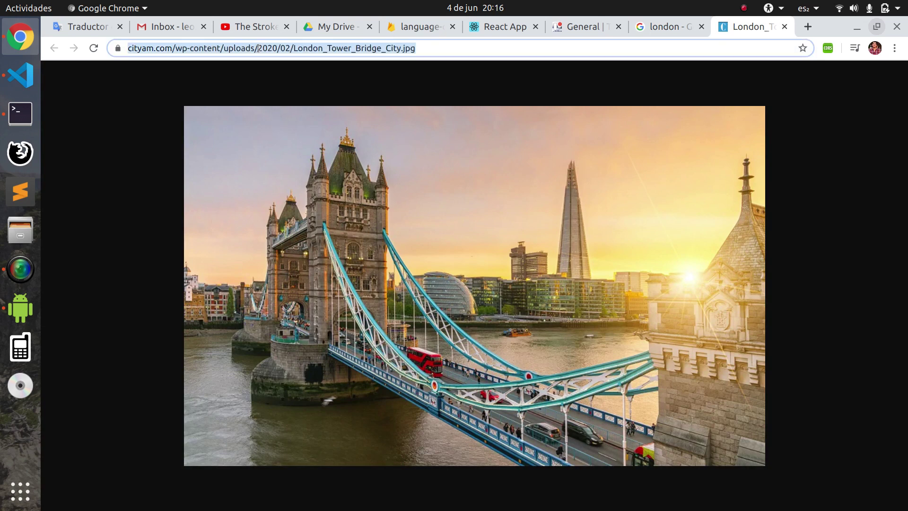
Return to the Lanlearner course form, paste the copied London_Tower_Bridge_City.jpg address as the course image link, and review the form.
left_click(408, 27)
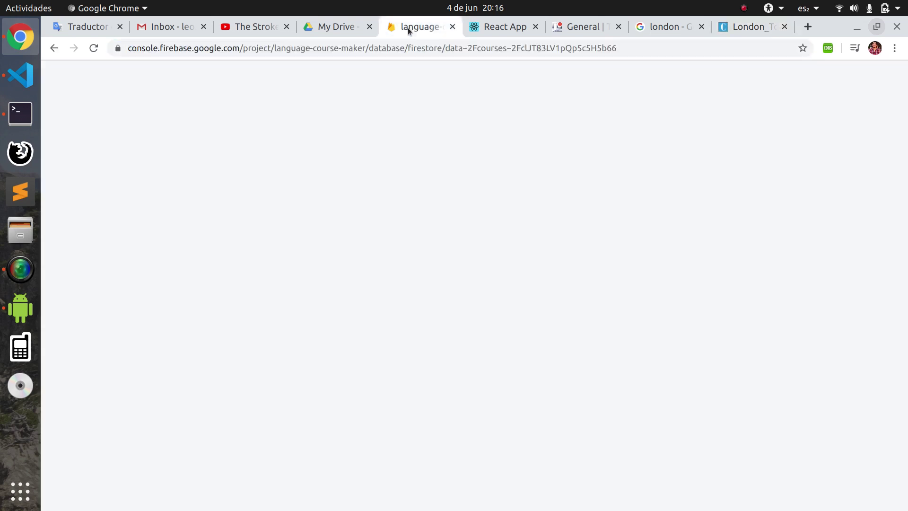
left_click(471, 29)
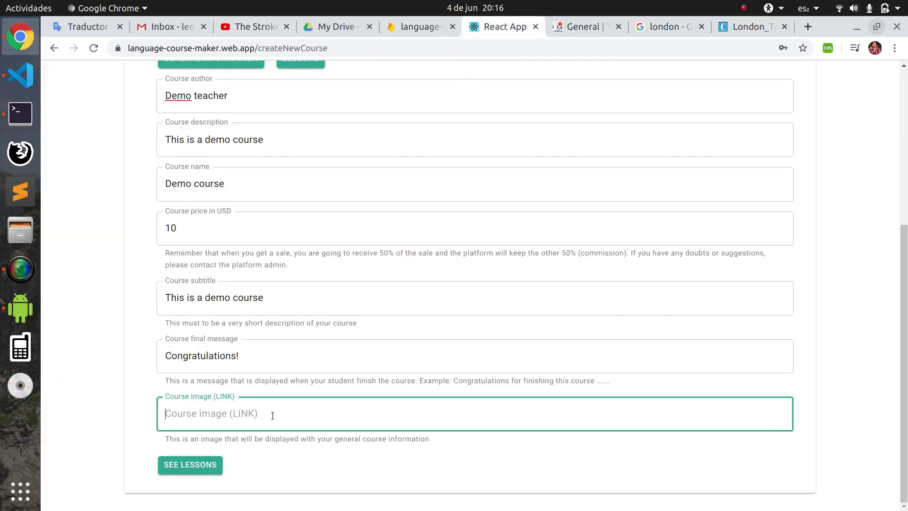
key("ctrl+v")
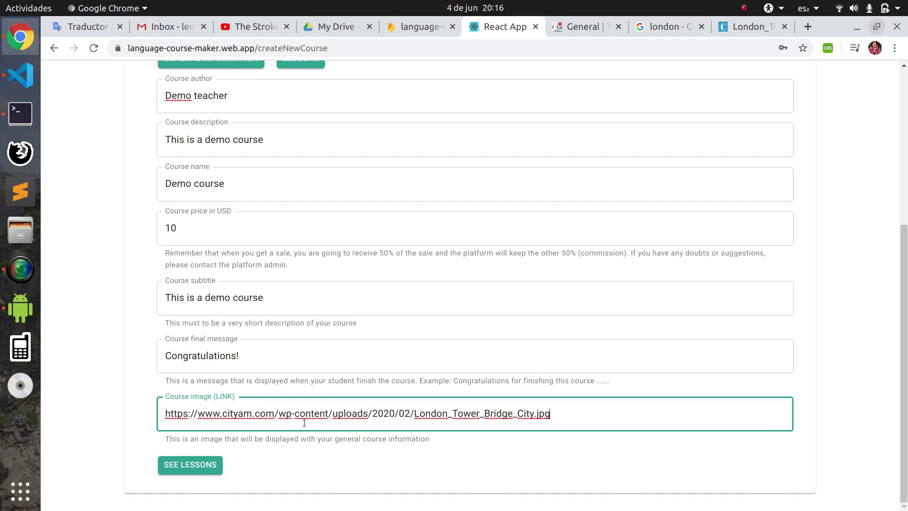
scroll(304, 423, "up", 3)
scroll(309, 318, "down", 3)
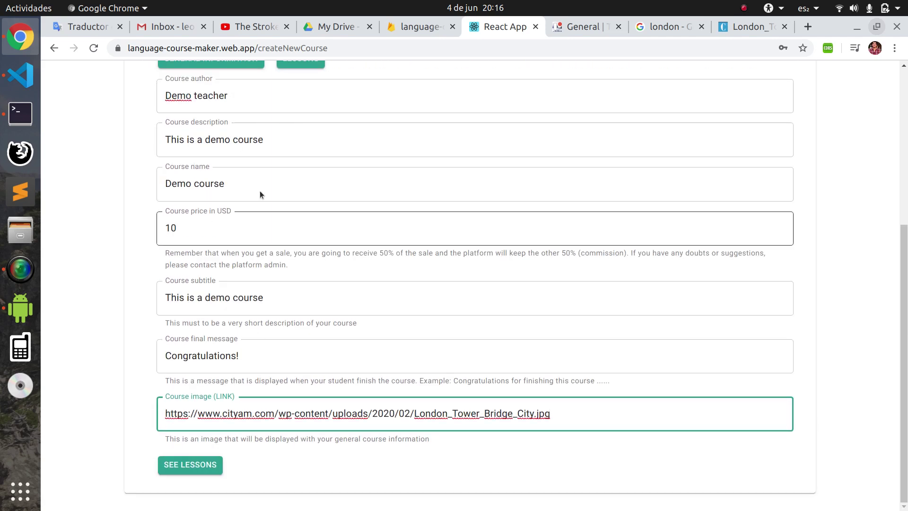
scroll(237, 307, "up", 1)
scroll(227, 339, "down", 1)
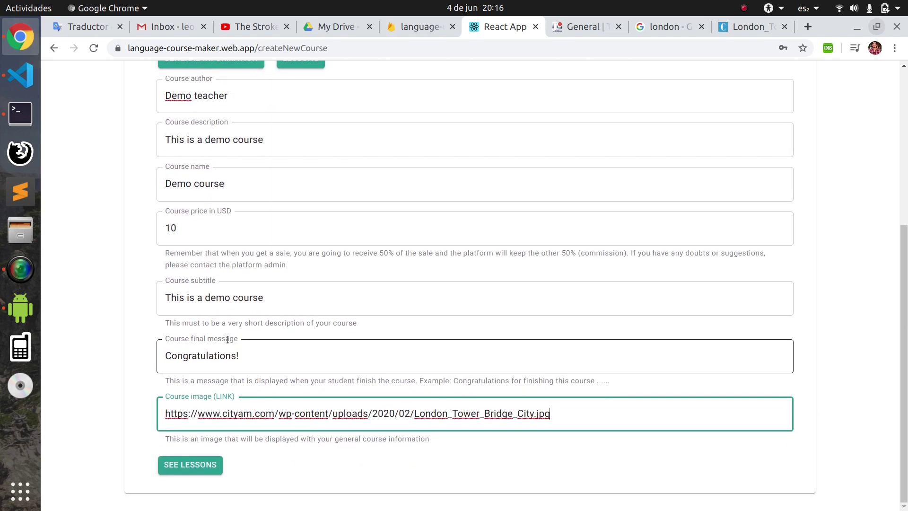
Go to the course's lessons section, add the first lesson and name it "Let's begin!".
left_click(204, 466)
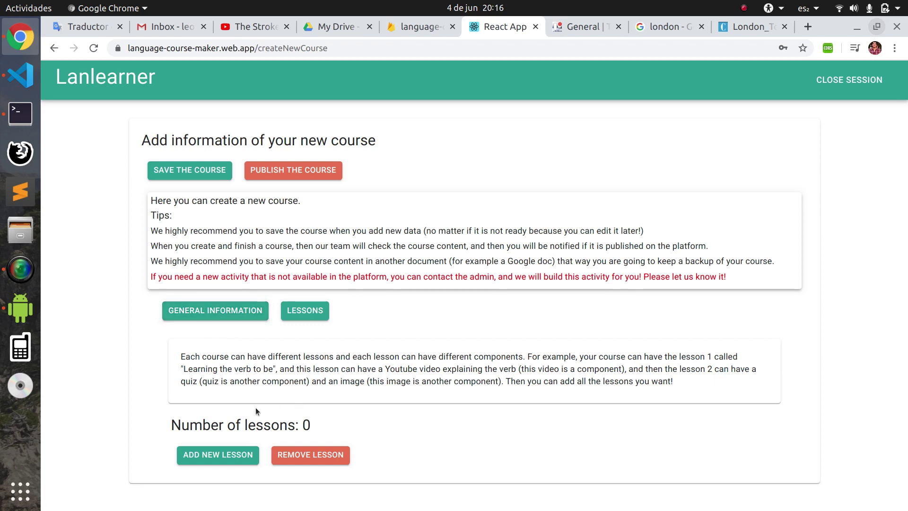
left_click_drag(173, 423, 342, 423)
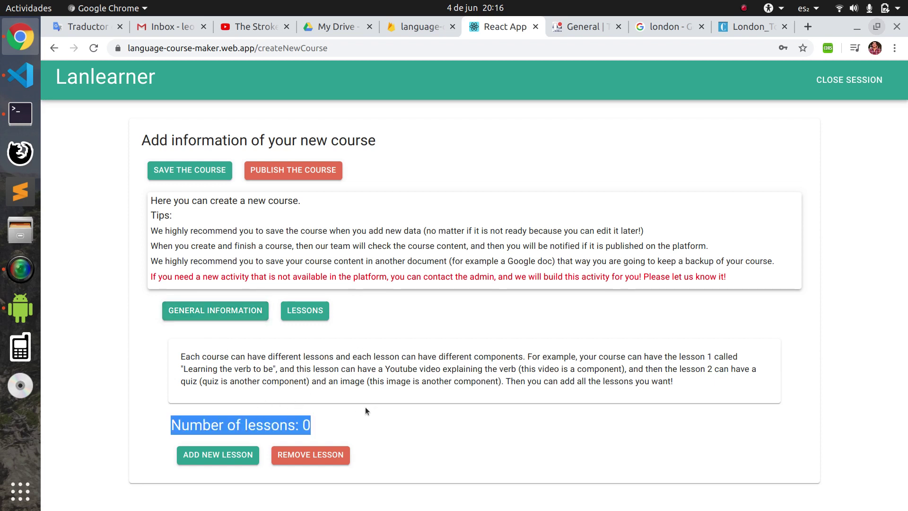
left_click(427, 385)
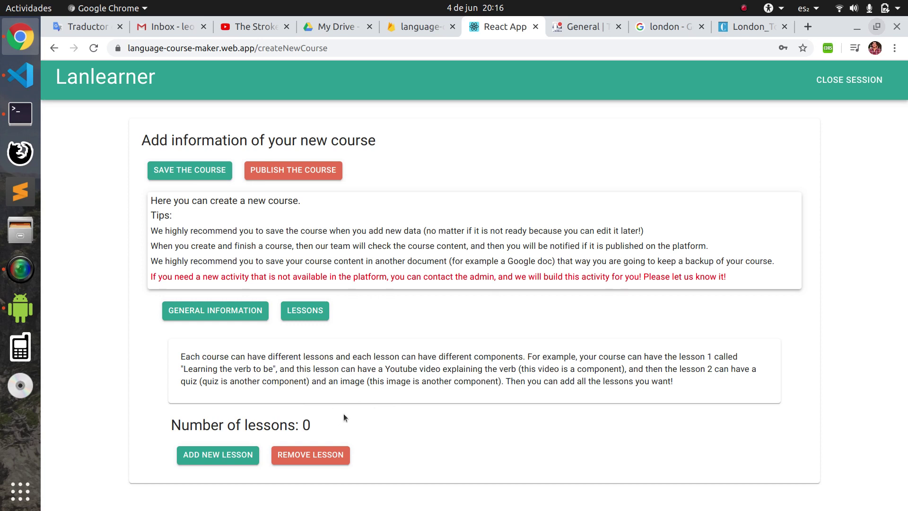
left_click(218, 456)
scroll(207, 436, "down", 3)
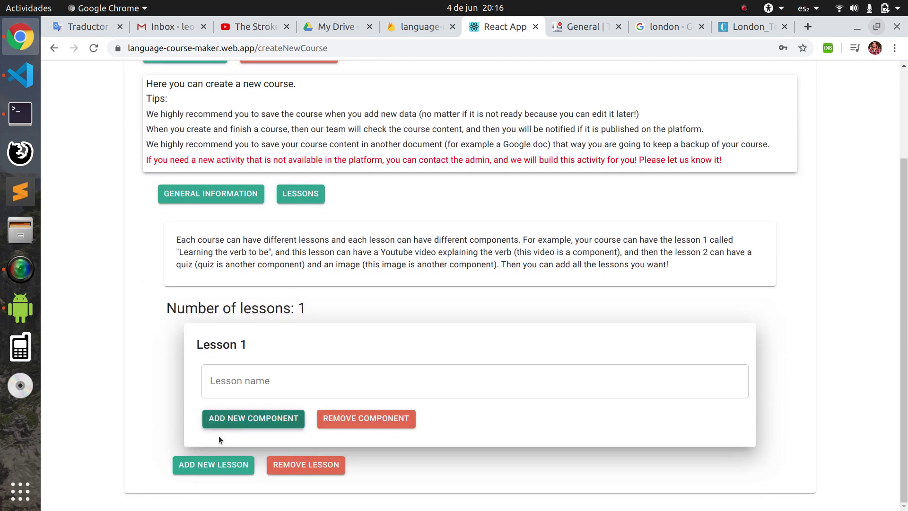
left_click(217, 388)
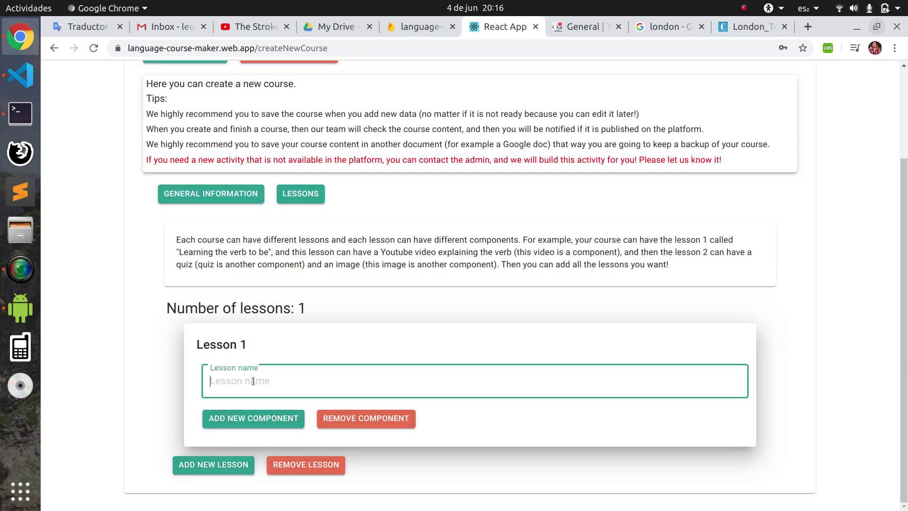
type("Lesson")
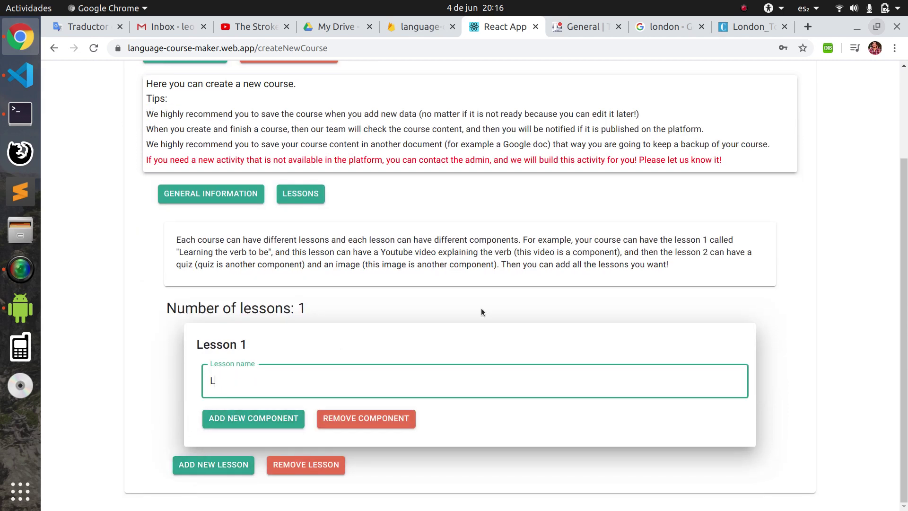
key("BackSpace")
key("BackSpace")
key("BackSpace")
key("BackSpace")
type("t's begin!")
Add a component to lesson 1 and set its type to video.
left_click(294, 419)
scroll(275, 382, "down", 3)
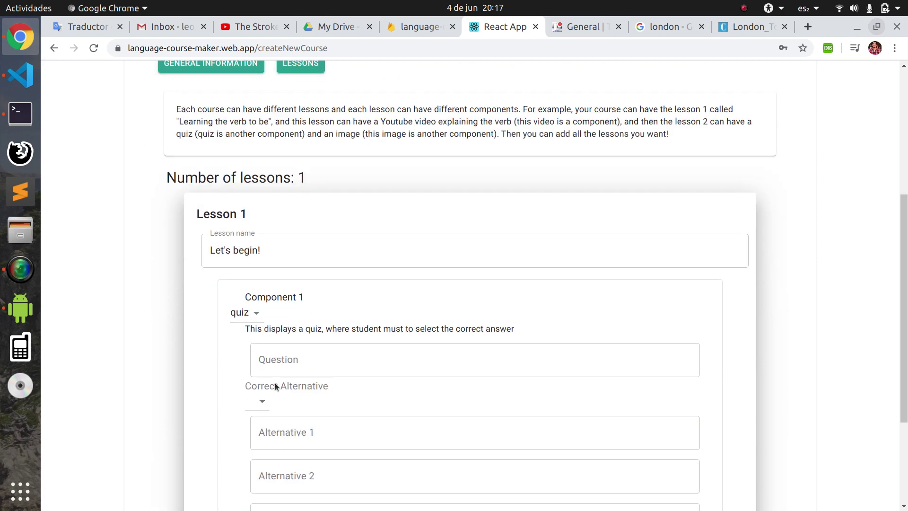
scroll(265, 374, "down", 2)
left_click(243, 212)
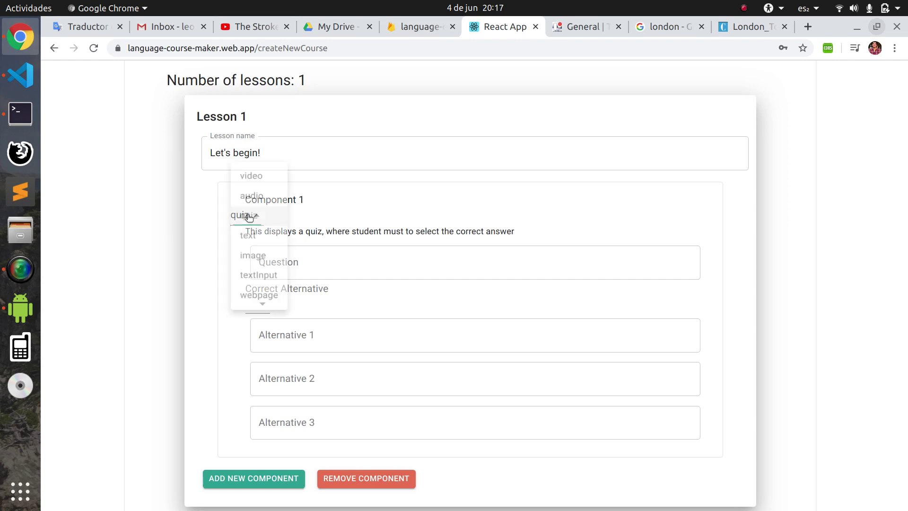
left_click(252, 171)
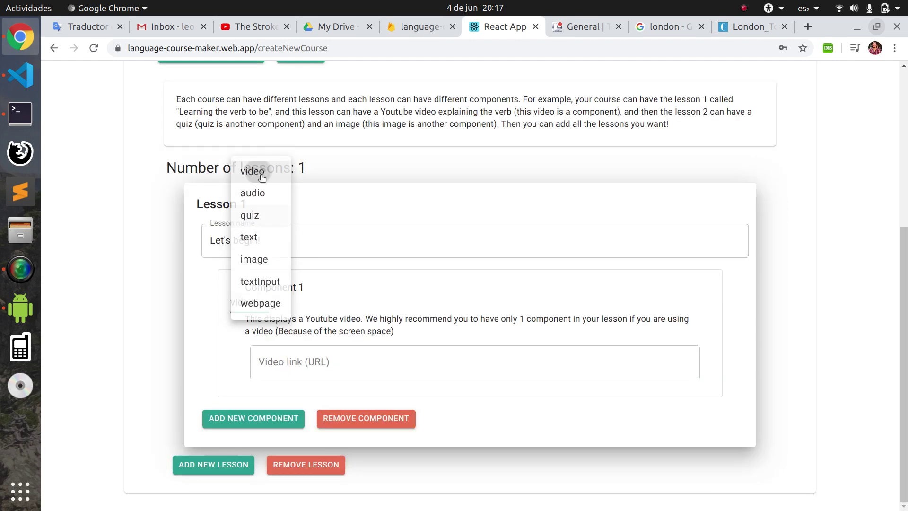
left_click(351, 352)
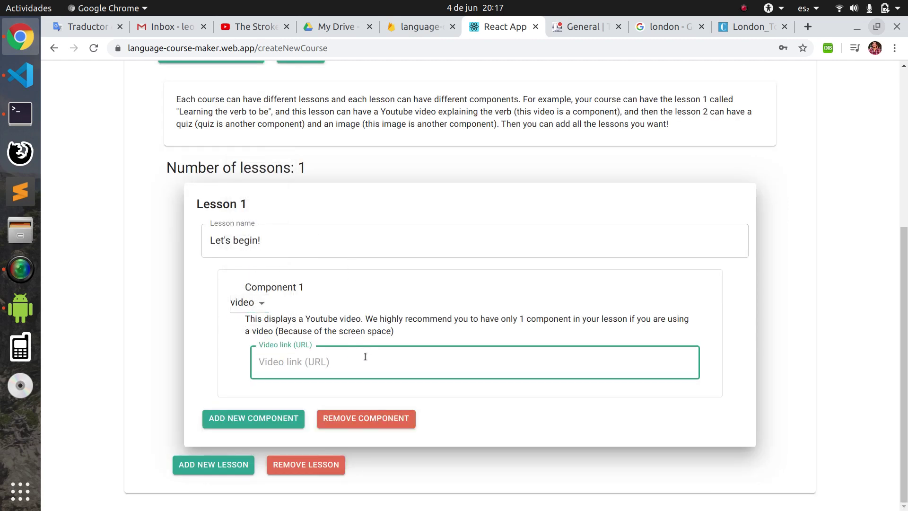
Load YouTube in the browser tab showing the Tower Bridge image and search for "to be verb".
left_click(747, 26)
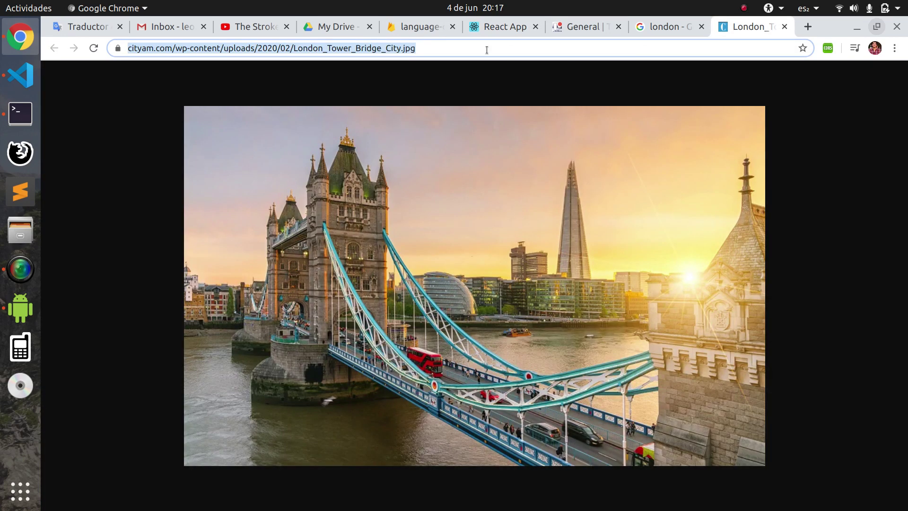
left_click(483, 49)
type("you")
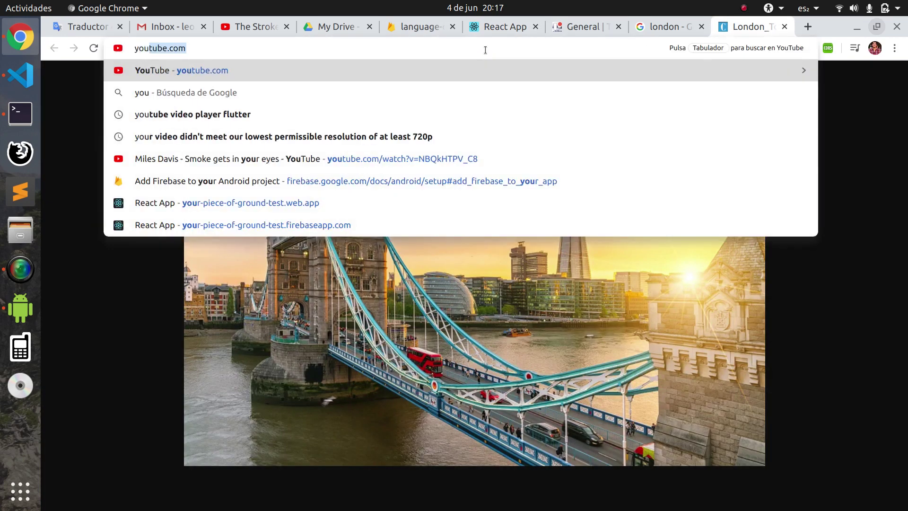
key("Return")
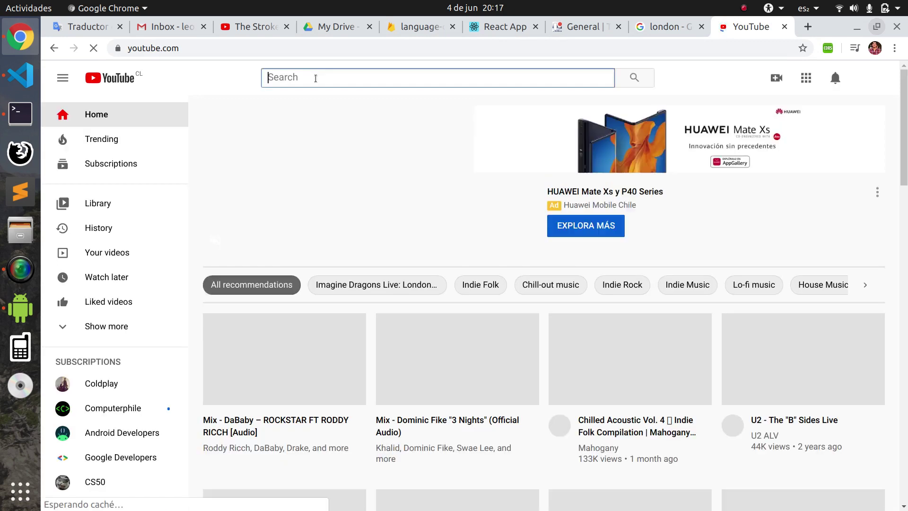
left_click(315, 78)
type("to")
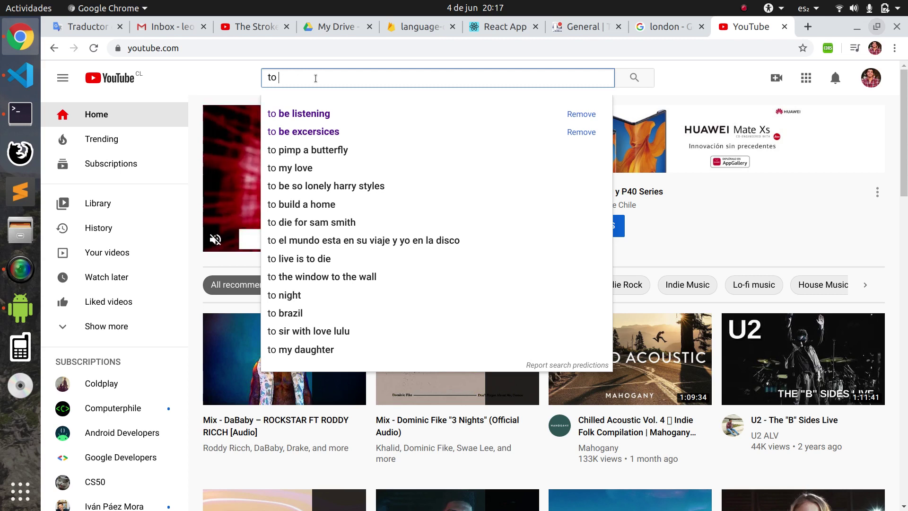
type("be")
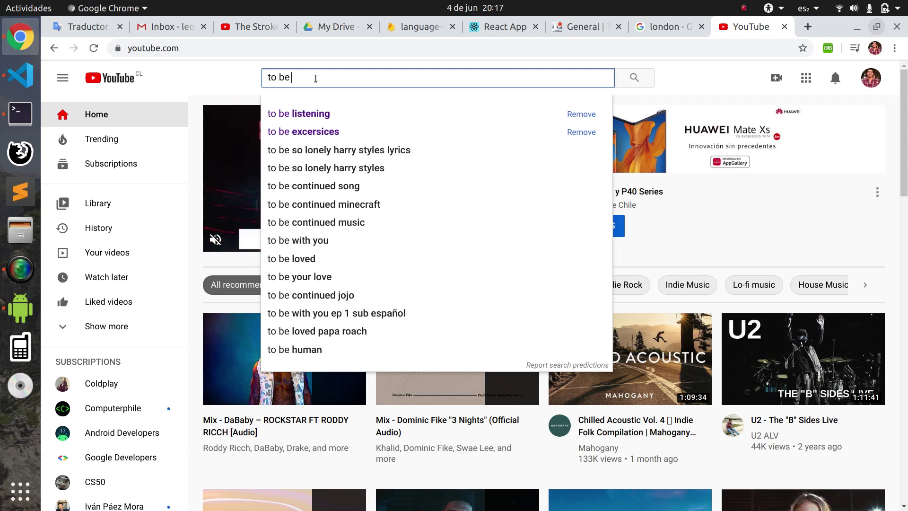
type(" verb")
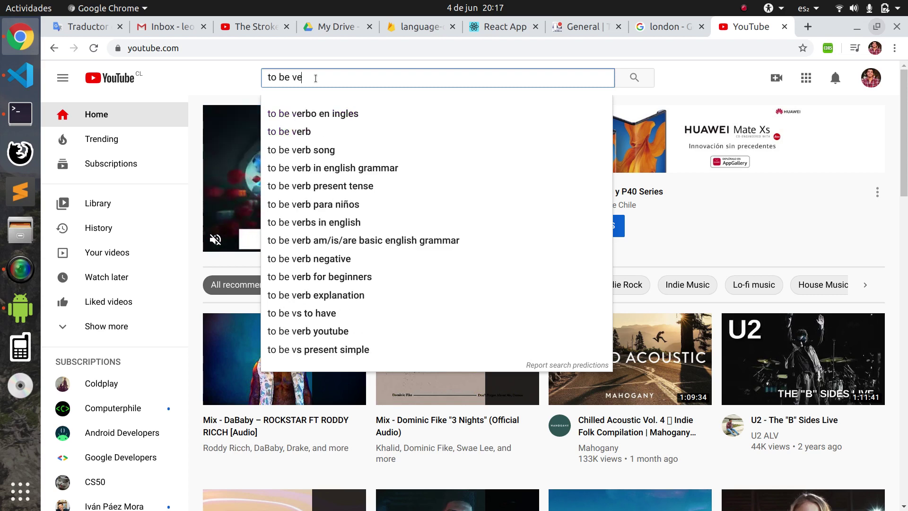
key("Return")
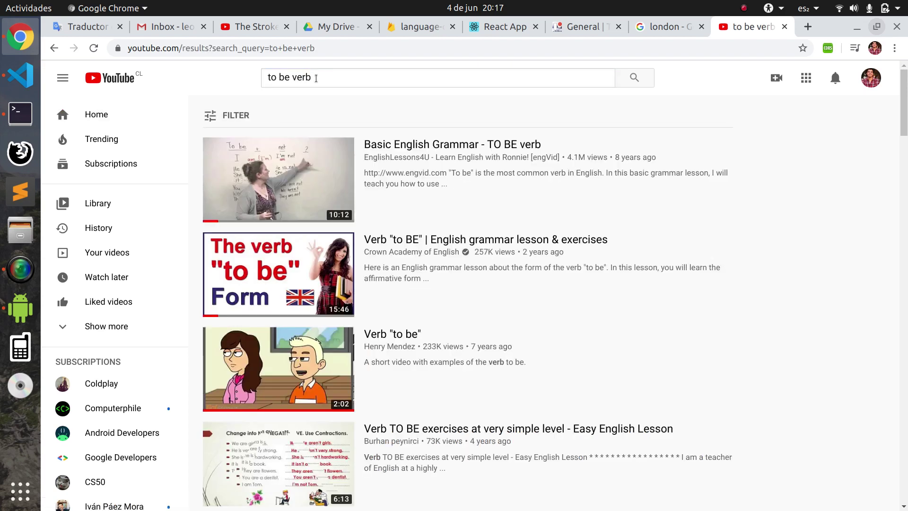
Open the "Basic English Grammar - TO BE verb" video, copy its web address and pause playback.
left_click(305, 190)
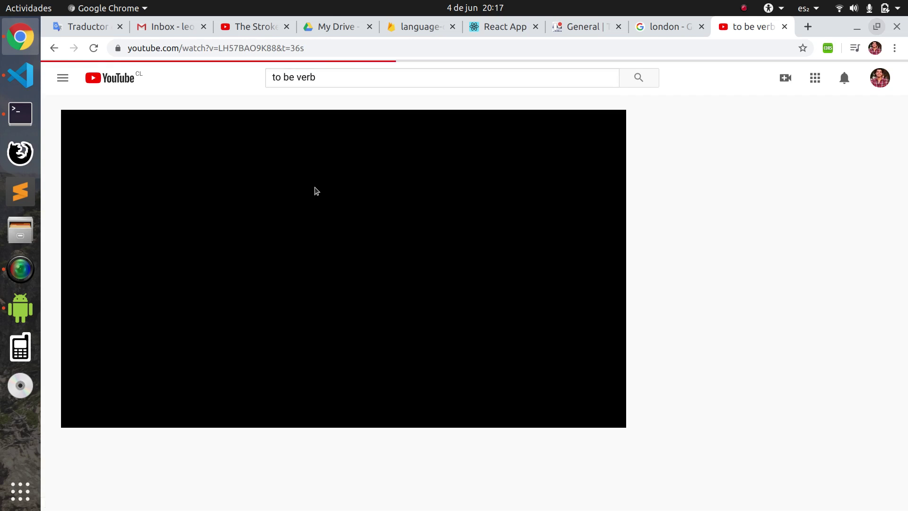
key("ctrl+l")
key("ctrl+c")
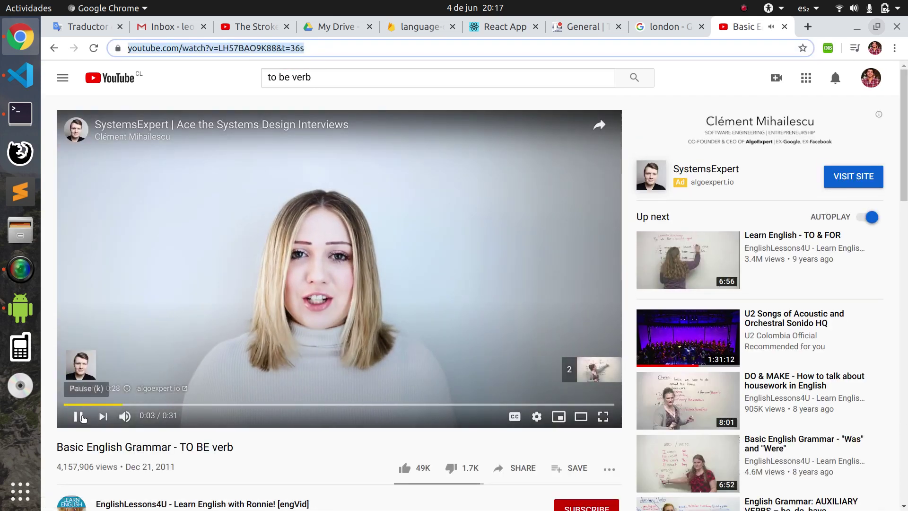
left_click(78, 416)
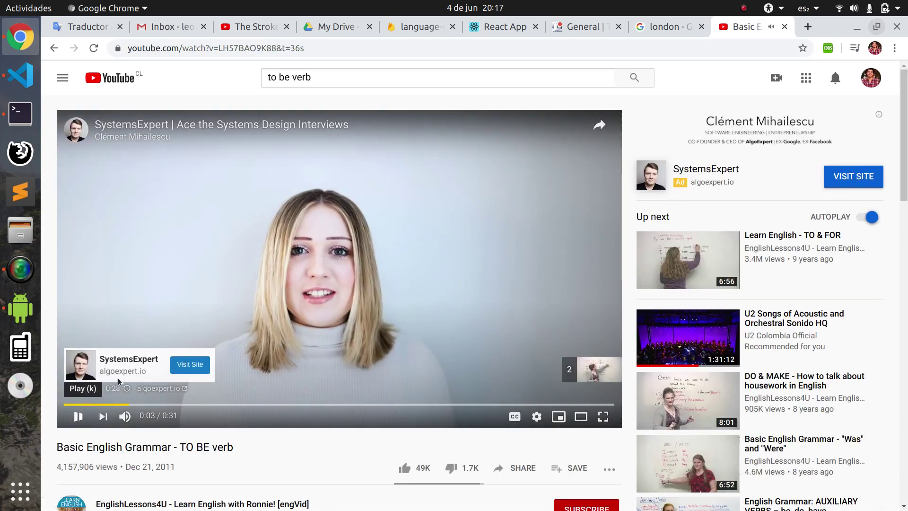
Return to the Lanlearner course form and paste the copied YouTube address as the video link of lesson 1's component.
left_click(492, 30)
key("ctrl+v")
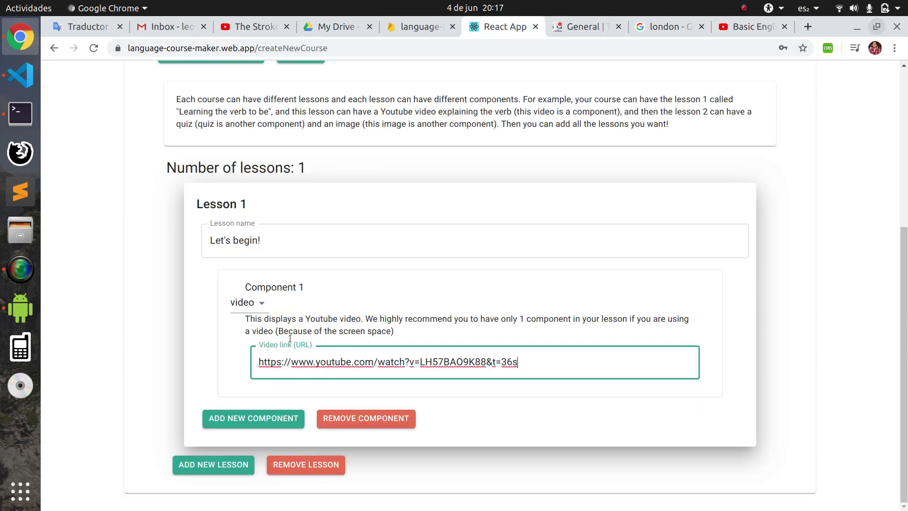
triple_click(362, 362)
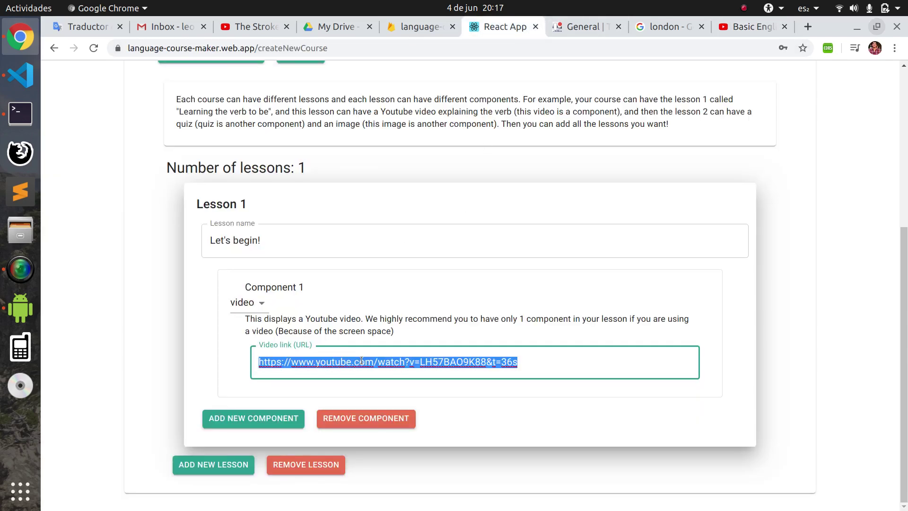
left_click(223, 321)
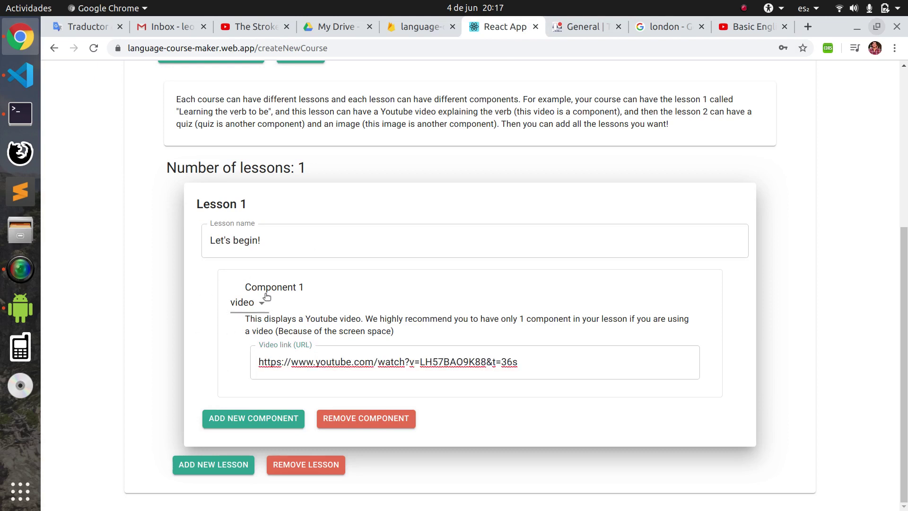
Add a second lesson and name it "Let's practice the verb to be!".
left_click(202, 463)
scroll(158, 395, "down", 5)
left_click(286, 388)
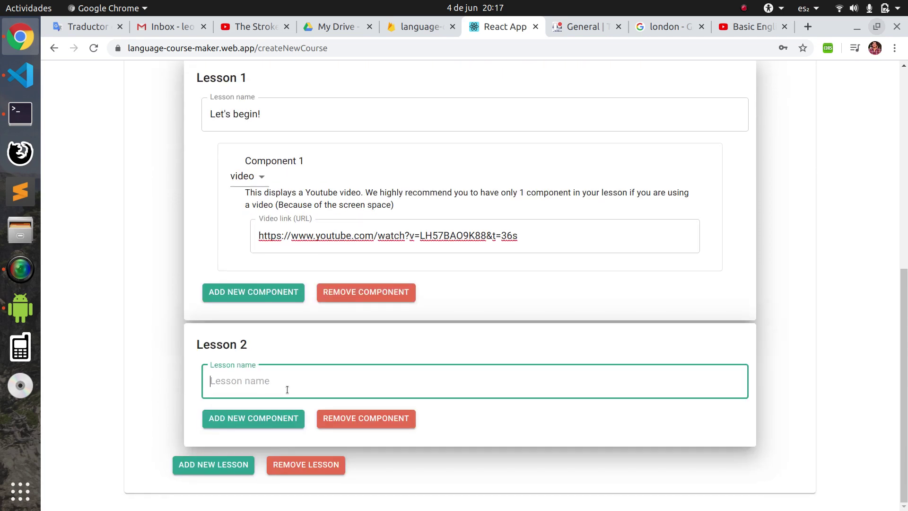
type("Let's pra")
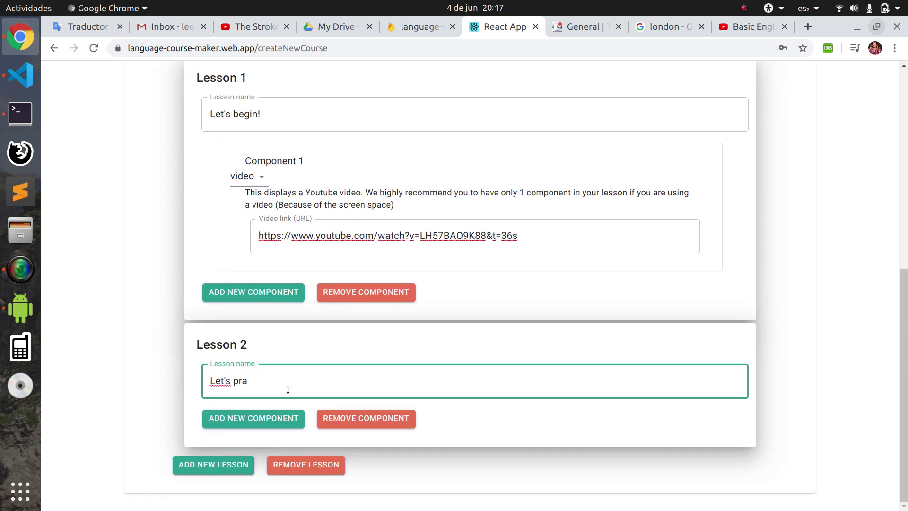
type("ctice the verb to be!")
Add a quiz component to lesson 2 and look over its question and alternative fields.
left_click(279, 420)
scroll(191, 350, "down", 5)
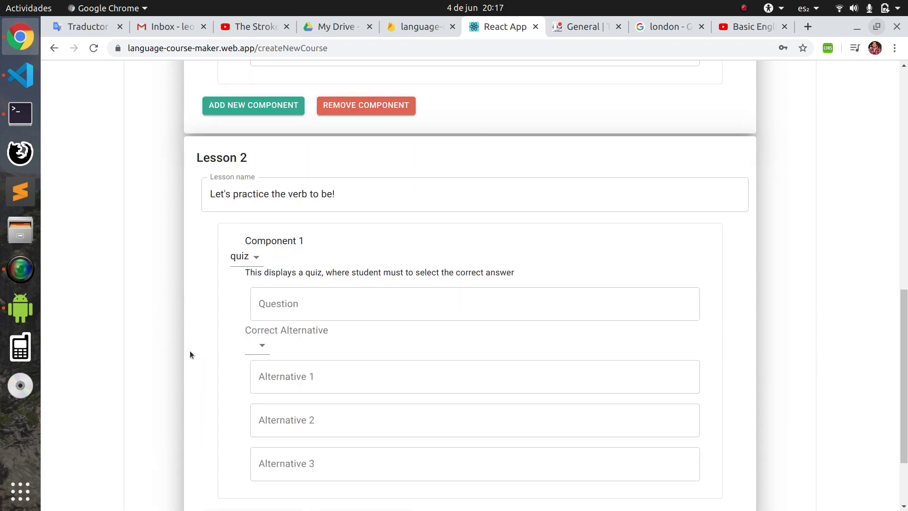
scroll(234, 345, "down", 1)
scroll(235, 341, "up", 3)
scroll(242, 347, "down", 2)
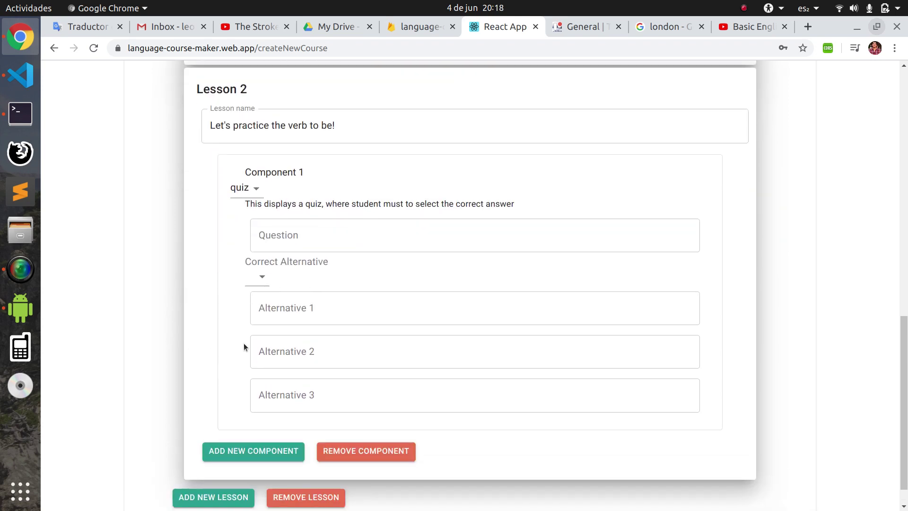
Enter "She ____ tall" as the question of lesson 2's quiz.
left_click(278, 235)
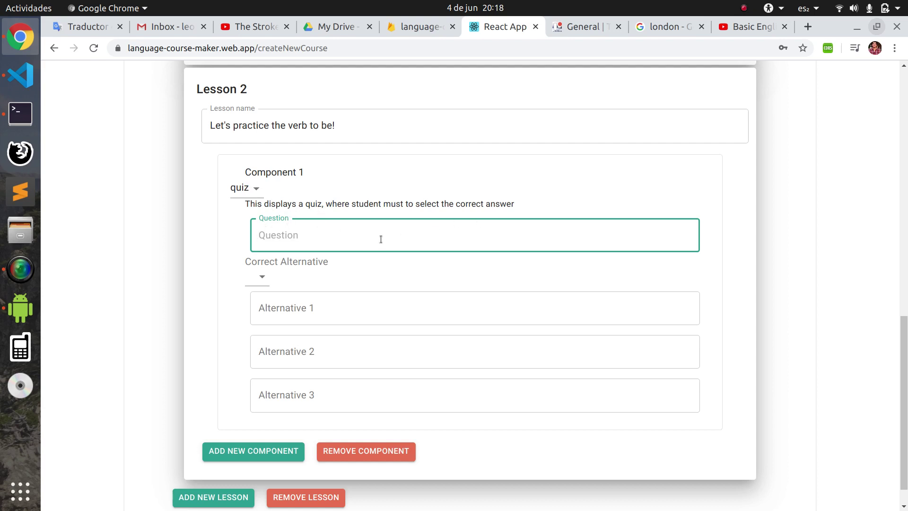
type("She")
key("Left")
key("shift+Left")
key("shift+Left")
key("shift+Left")
key("shift+Left")
key("Right")
key("Left")
key("Left")
key("shift+Left")
key("shift+Right")
key("shift+Right")
key("shift+Right")
key("Right")
type("!")
key("BackSpace")
scroll(403, 298, "down", 1)
Set Alternative 2 as the correct answer of lesson 2's quiz.
left_click(262, 249)
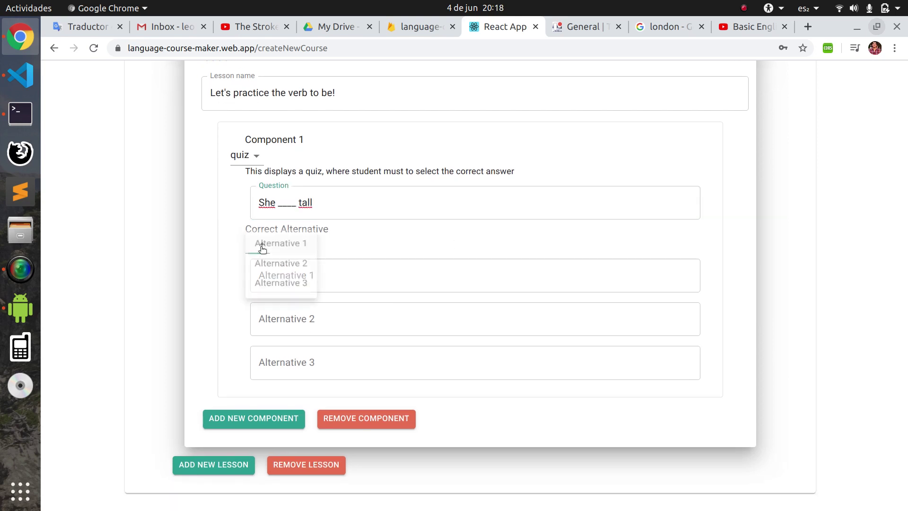
left_click(420, 244)
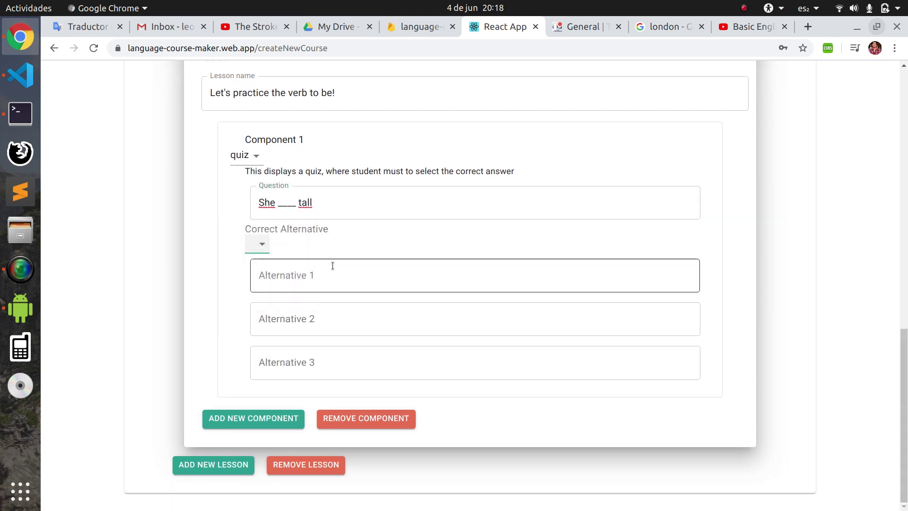
left_click(259, 244)
left_click(279, 266)
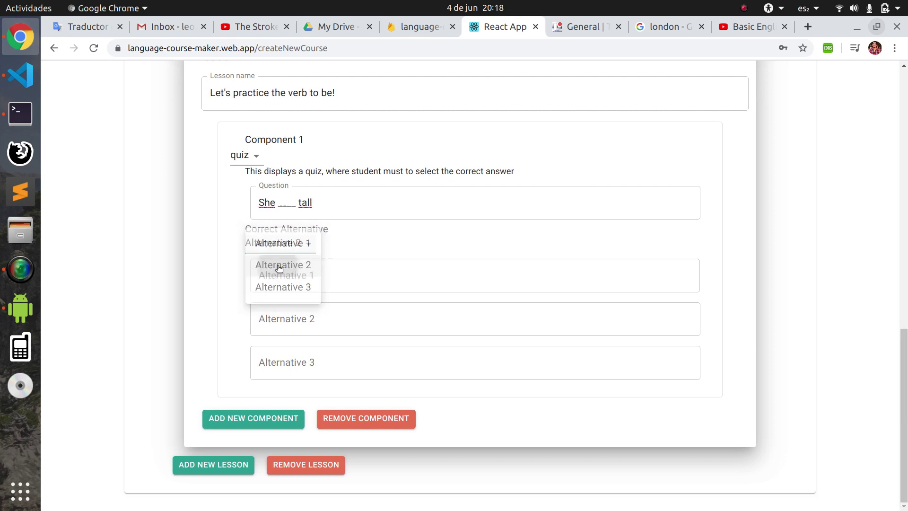
Fill in the three quiz alternatives as "are", "is" and "am", in that order.
left_click(318, 319)
left_click(332, 279)
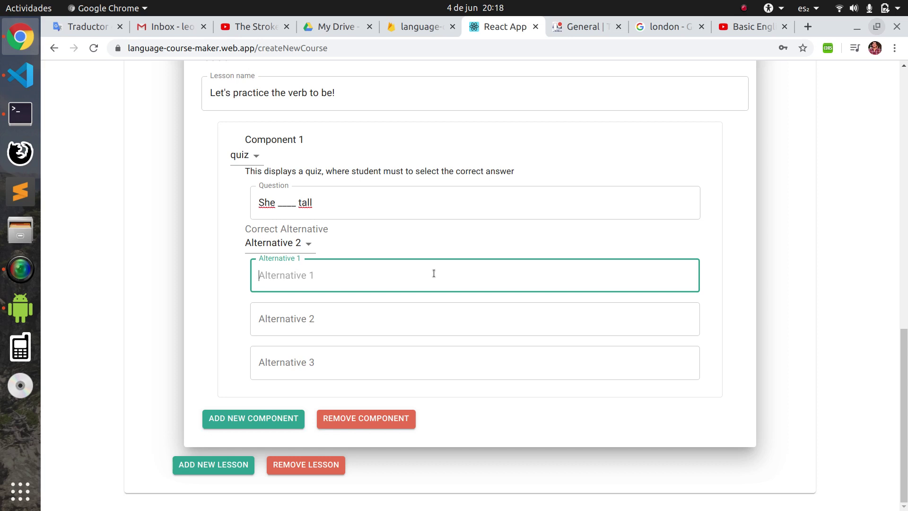
type("are")
key("Tab")
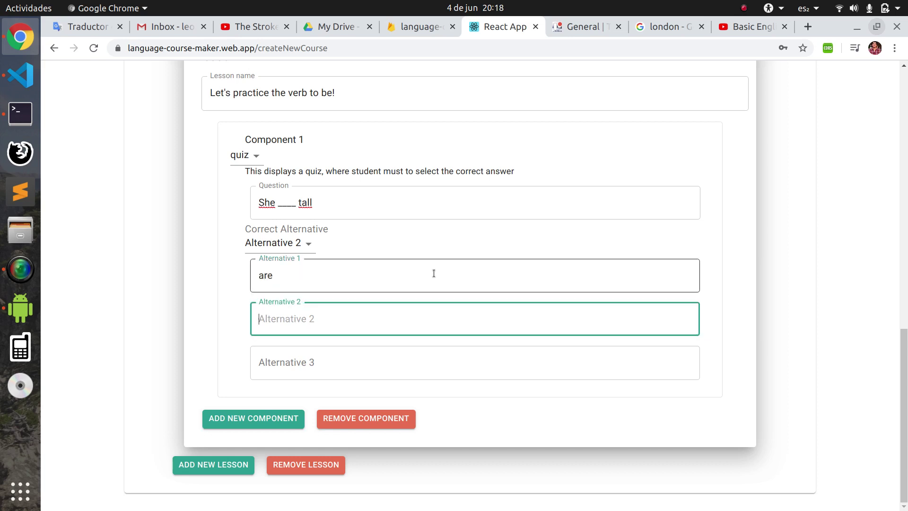
type("is")
key("Tab")
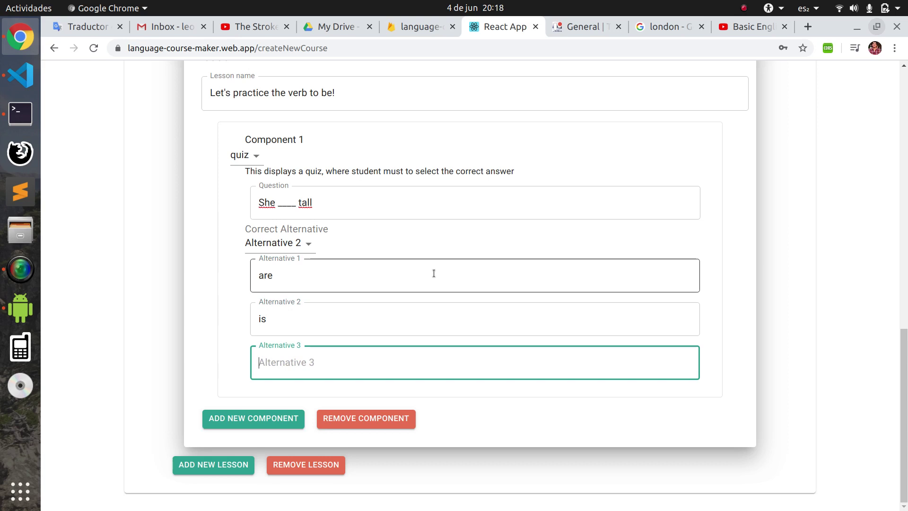
type("am")
left_click(420, 277)
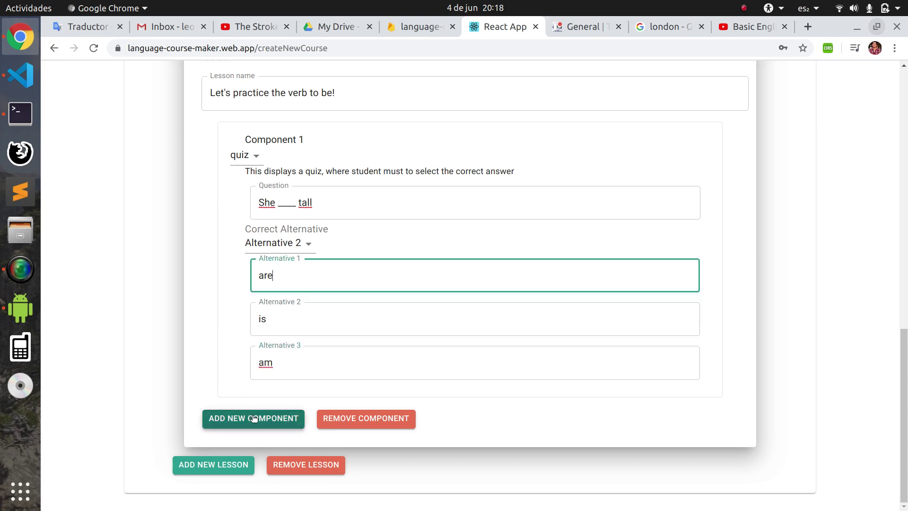
Add a second quiz component to lesson 2 with the question "He ____ small".
left_click(254, 418)
scroll(252, 408, "down", 3)
left_click(301, 355)
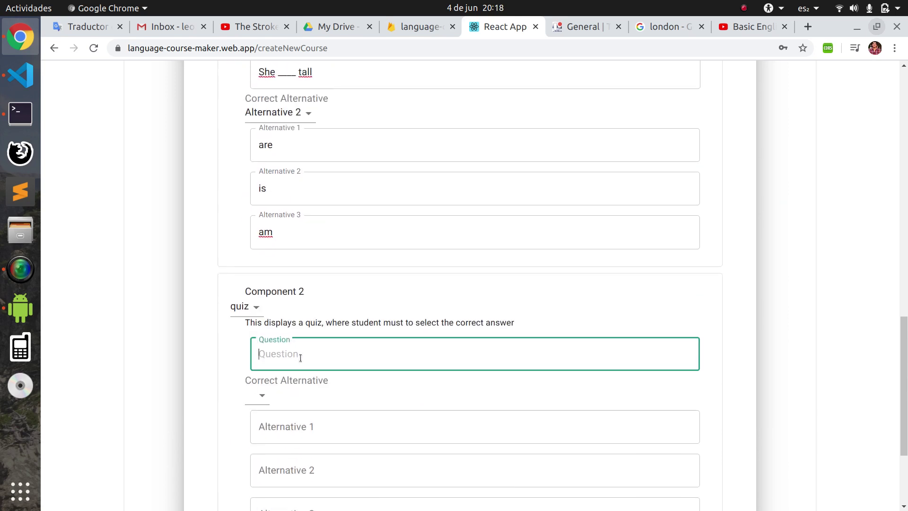
type("He ____ small")
scroll(362, 387, "down", 3)
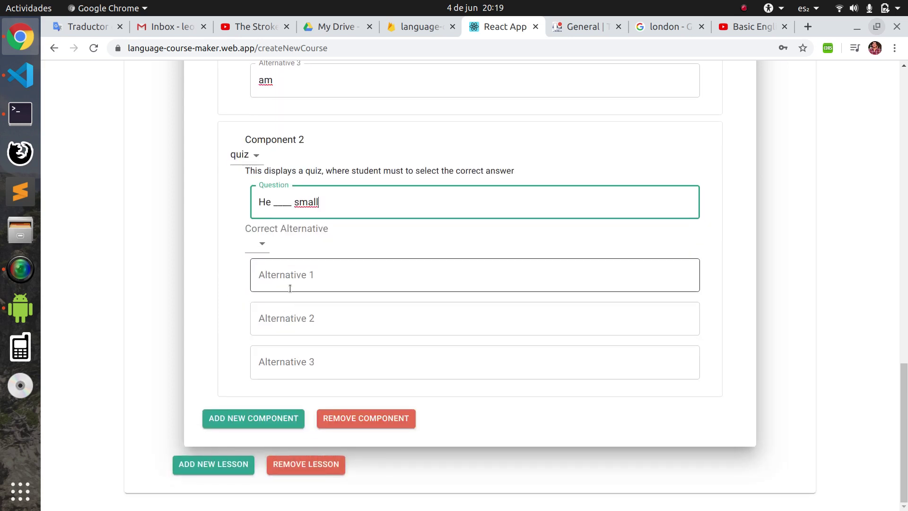
Set Alternative 3 as the second quiz's correct answer and fill in its alternatives as "are", "am" and "is", in that order.
left_click(262, 245)
left_click(294, 286)
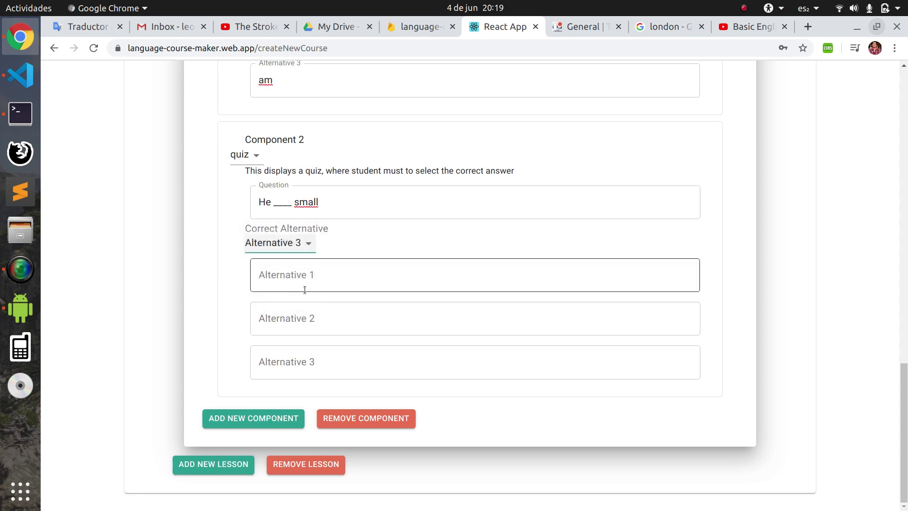
left_click(305, 284)
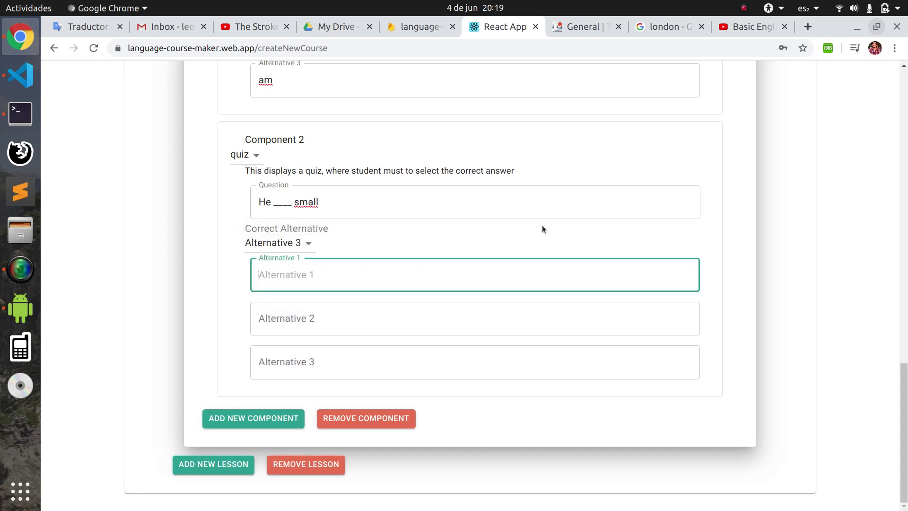
type("are")
key("Tab")
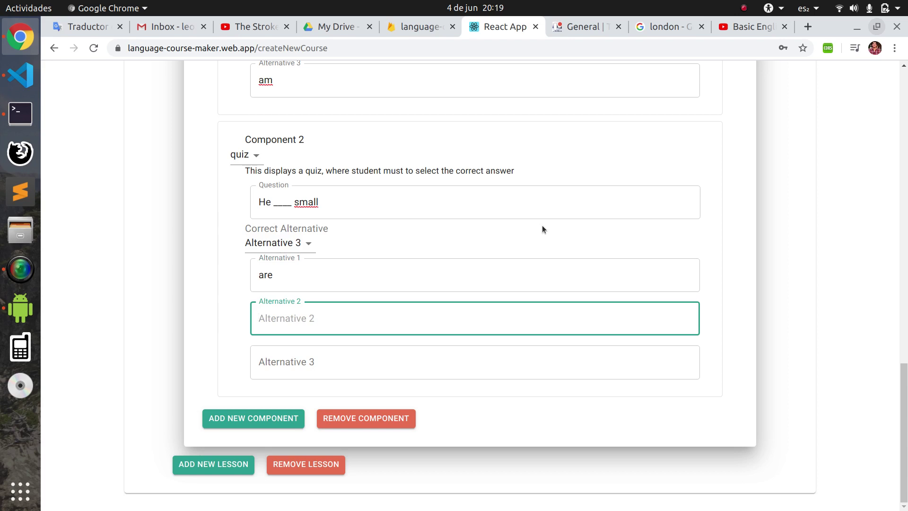
type("am")
key("Tab")
type("is")
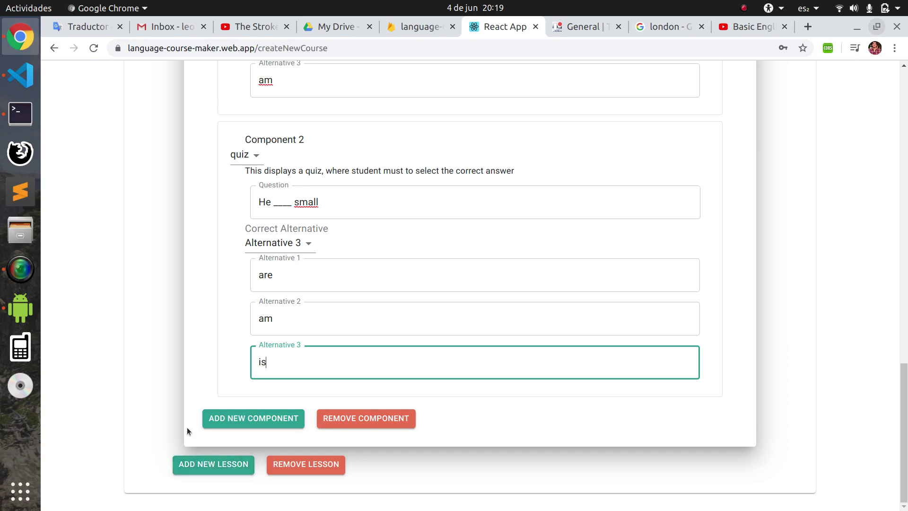
Look over both lessons and save the new course, accepting the confirmation.
scroll(187, 427, "up", 10)
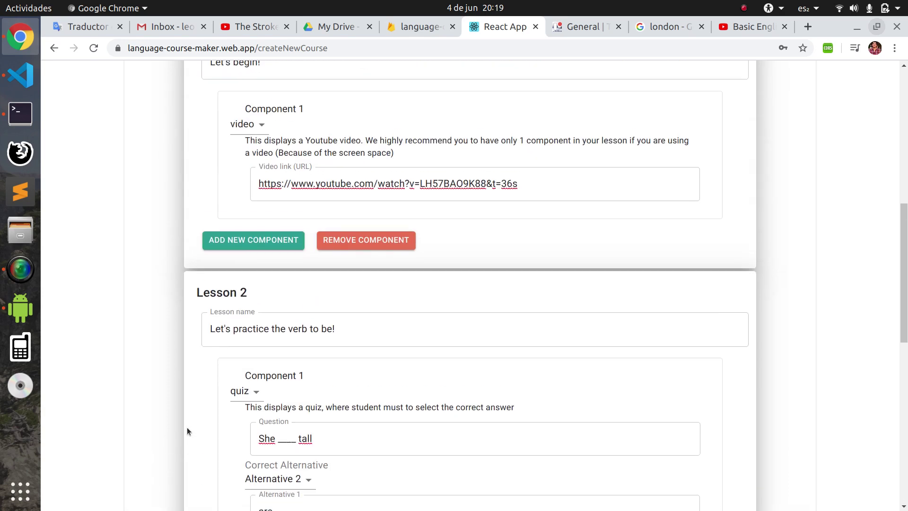
scroll(187, 427, "up", 8)
scroll(187, 427, "down", 13)
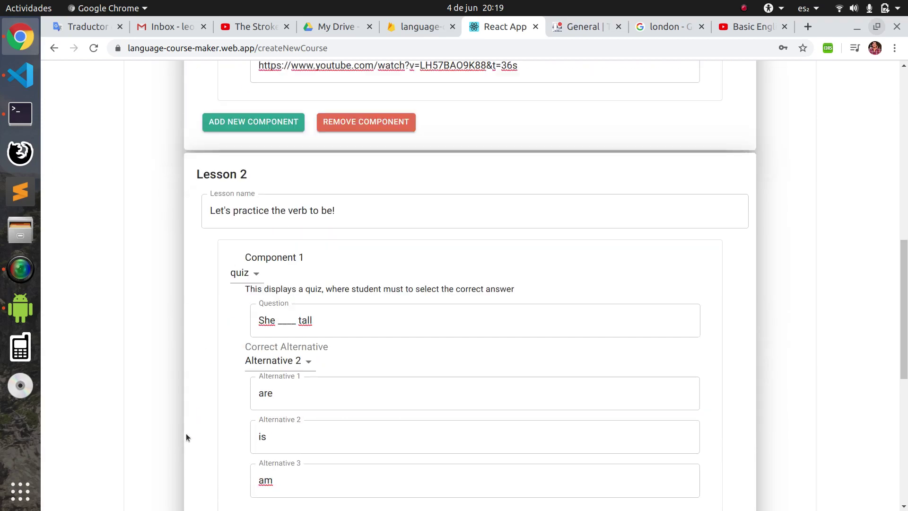
scroll(186, 433, "down", 8)
scroll(180, 387, "up", 20)
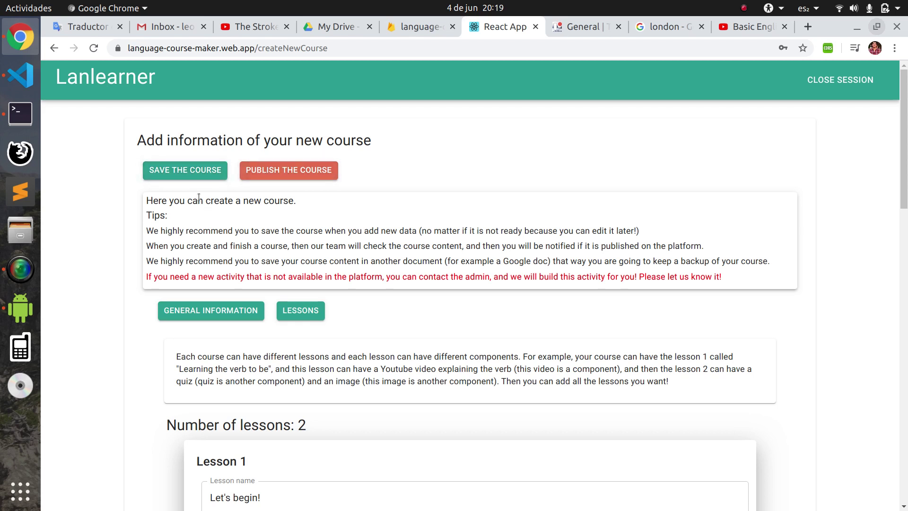
left_click(177, 174)
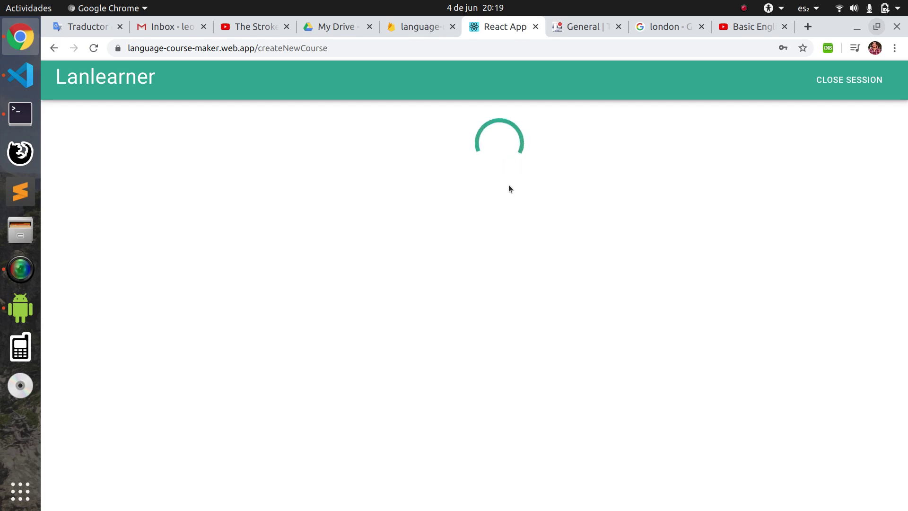
left_click(572, 150)
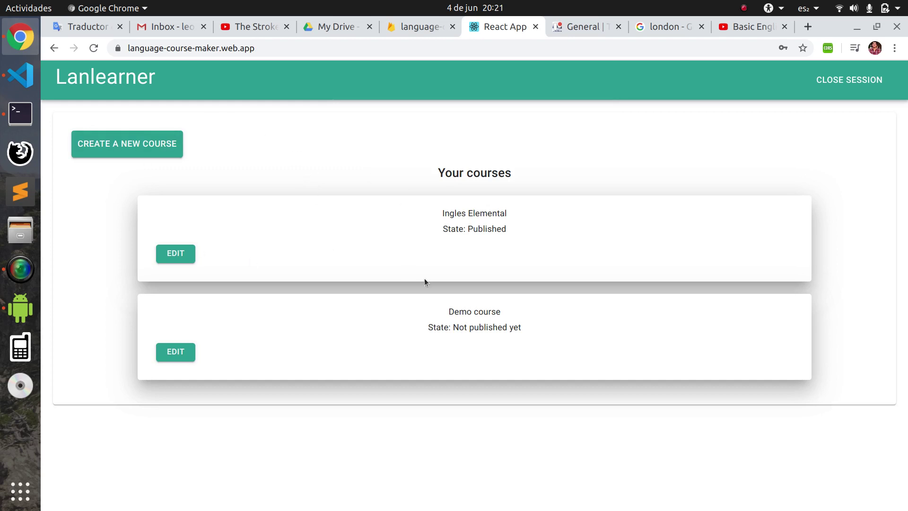
Check the name and publication state of the Demo course in the course list and open it for editing.
left_click_drag(446, 311, 510, 314)
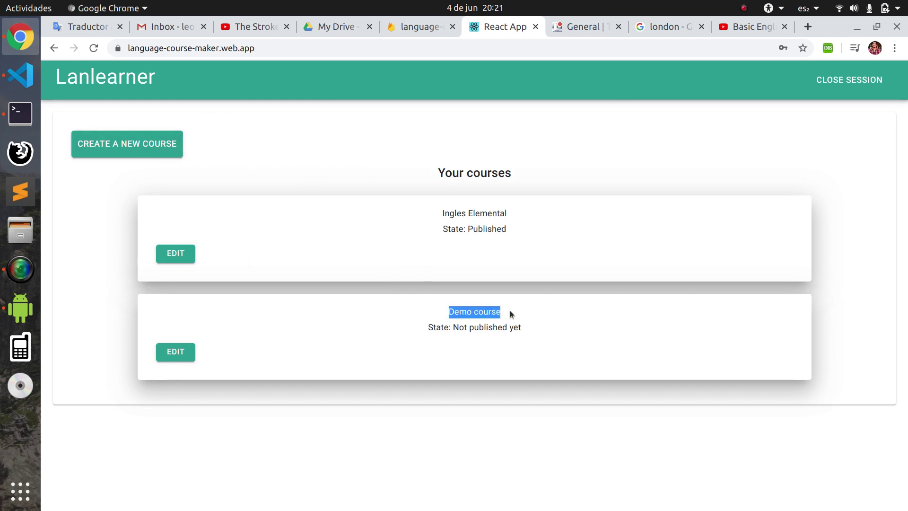
left_click_drag(429, 327, 542, 335)
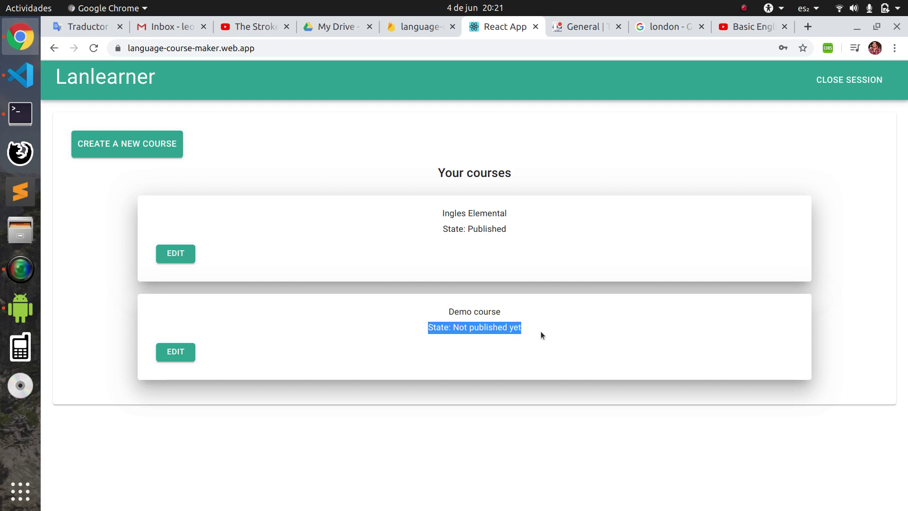
left_click(187, 354)
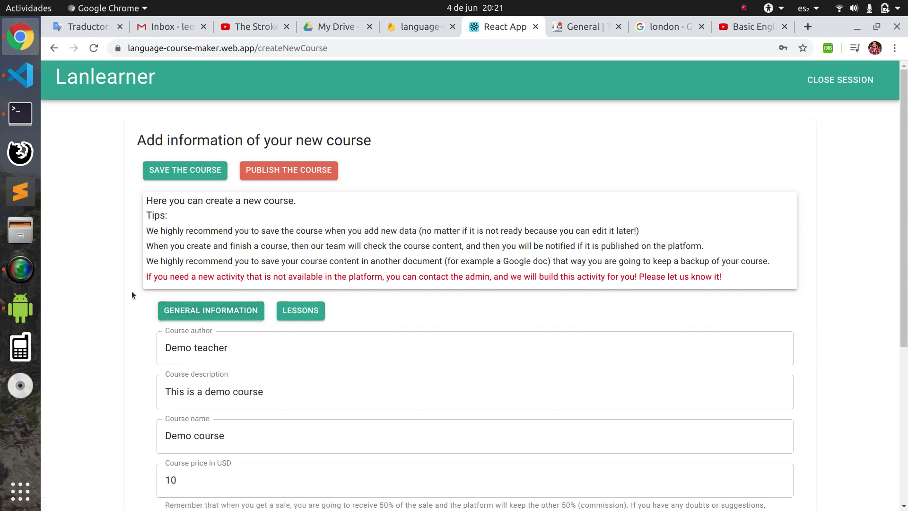
Review the Demo course's general information, from the author field through to the image link.
scroll(186, 237, "down", 5)
left_click(230, 194)
scroll(234, 204, "down", 3)
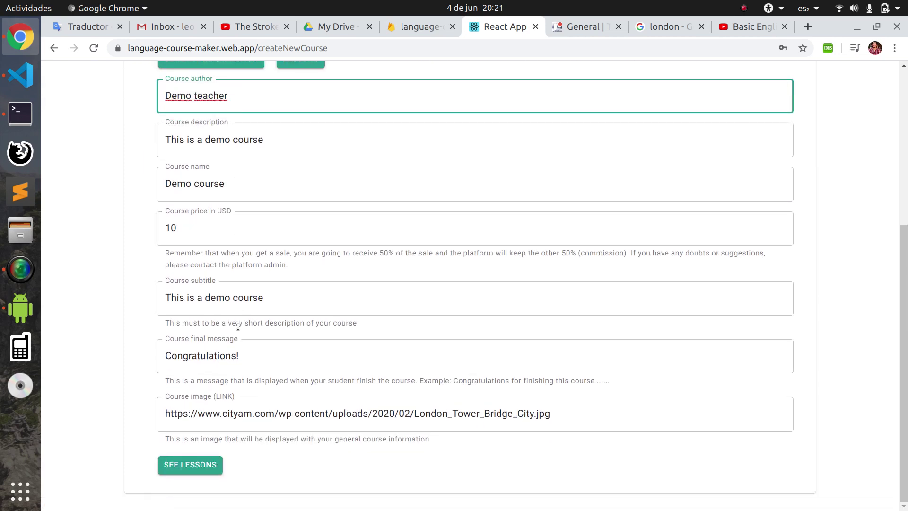
scroll(238, 211, "up", 4)
scroll(285, 261, "up", 1)
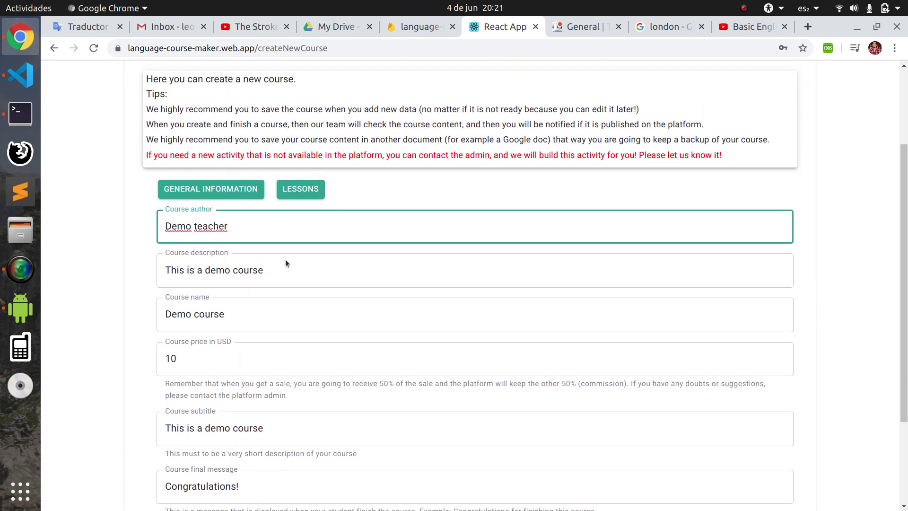
scroll(286, 254, "up", 1)
scroll(284, 255, "down", 4)
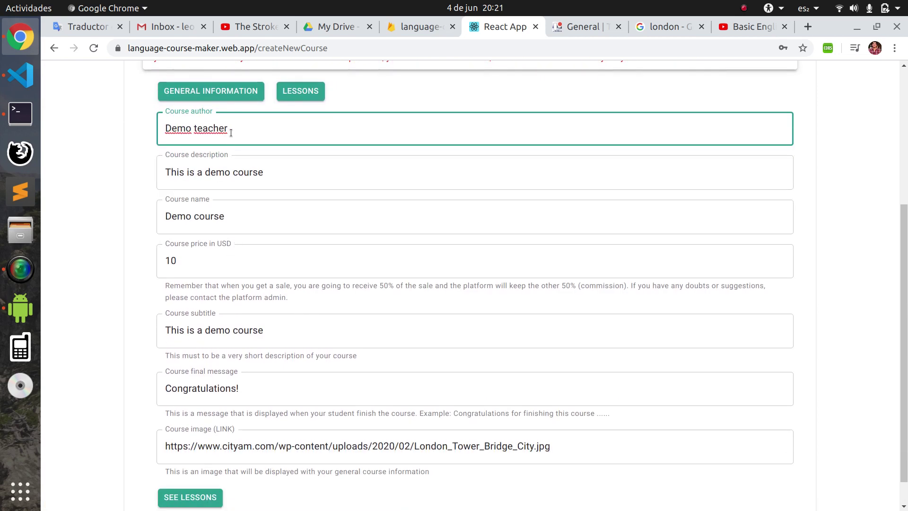
scroll(247, 136, "up", 1)
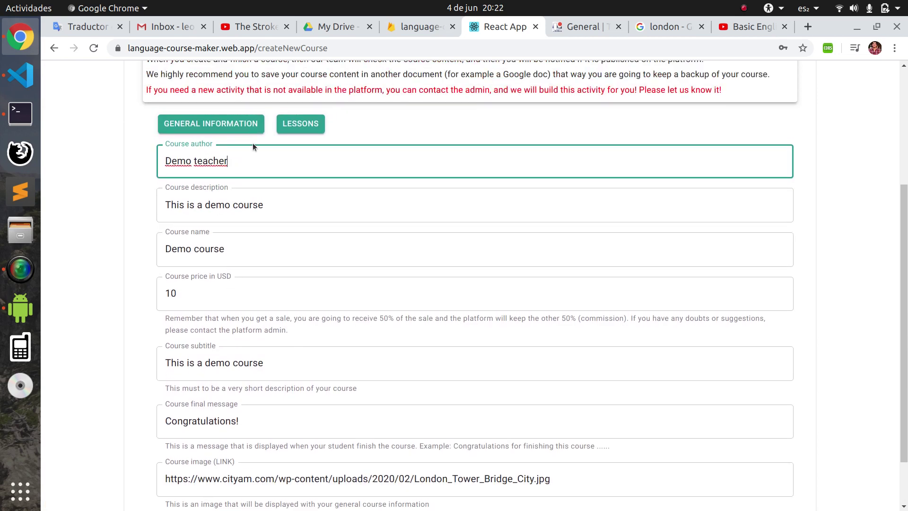
Change the course author to "Demo professor".
key("BackSpace")
key("BackSpace")
key("BackSpace")
key("BackSpace")
key("BackSpace")
key("BackSpace")
type("professo")
Change the course author back to "Demo teacher".
key("shift+Home")
key("shift+Right")
key("shift+Right")
key("shift+Right")
key("shift+Right")
key("shift+Right")
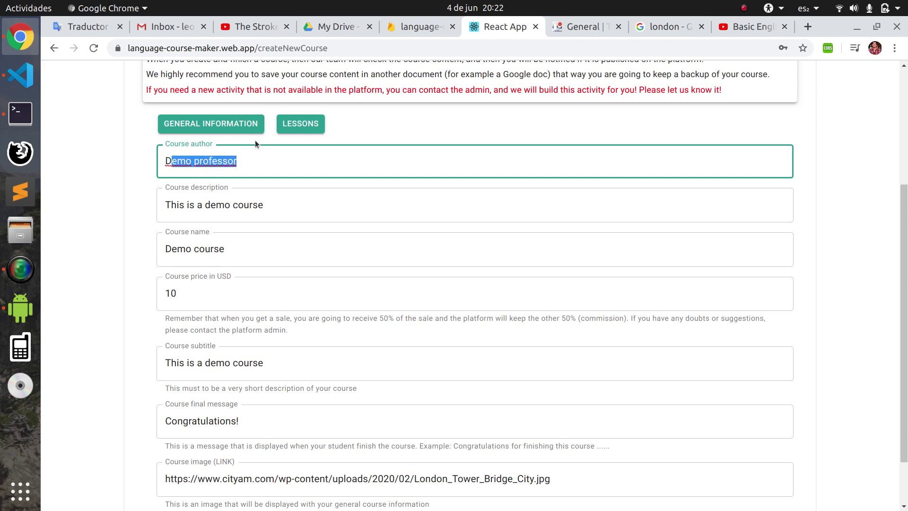
type("teacher")
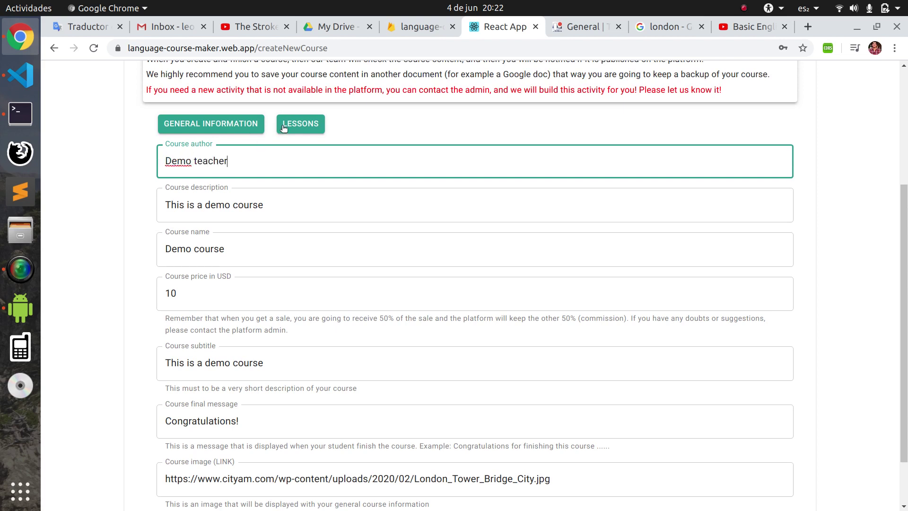
Set the course price to 5 USD.
scroll(253, 245, "down", 3)
left_click(272, 188)
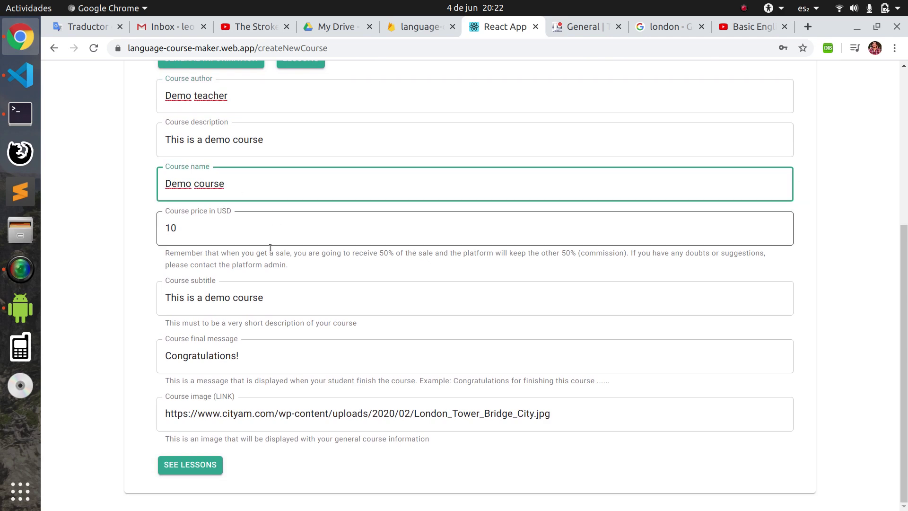
left_click(197, 241)
key("BackSpace")
key("BackSpace")
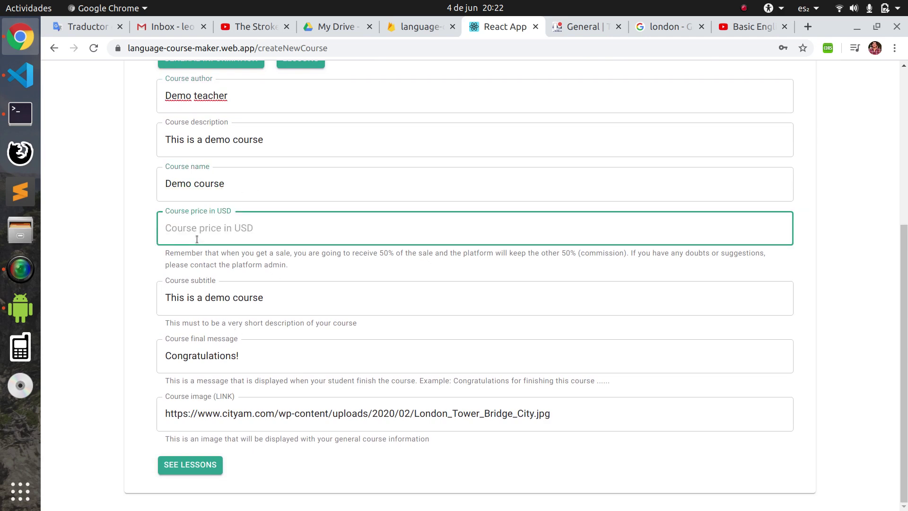
type("5")
Save the edited Demo course and accept the confirmation.
scroll(196, 239, "up", 5)
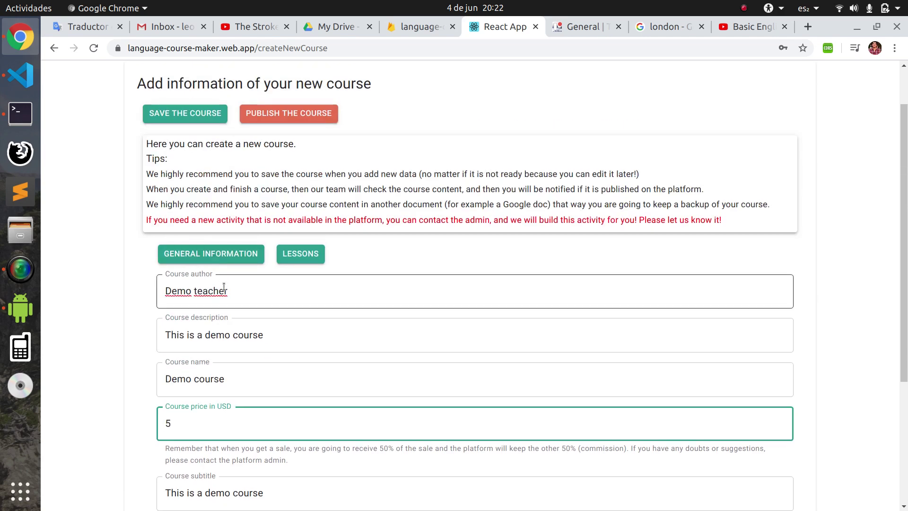
scroll(211, 295, "down", 3)
scroll(132, 293, "up", 5)
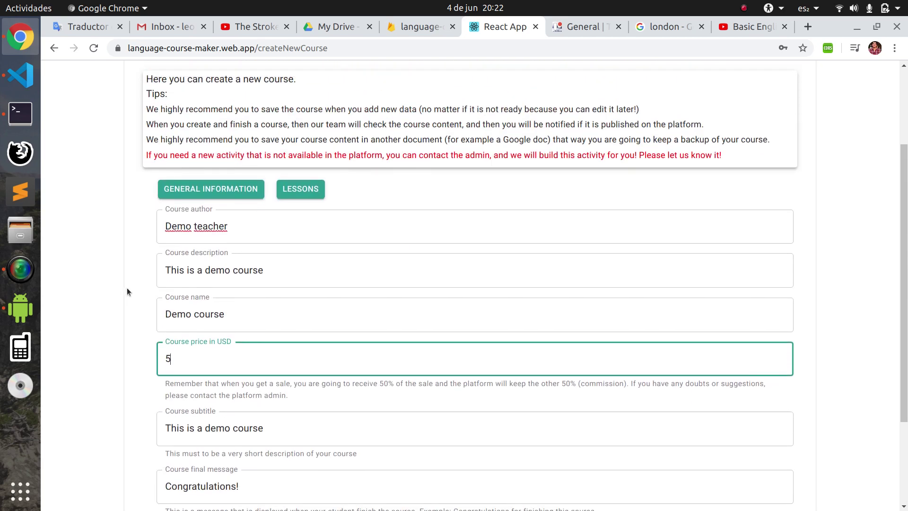
left_click(158, 163)
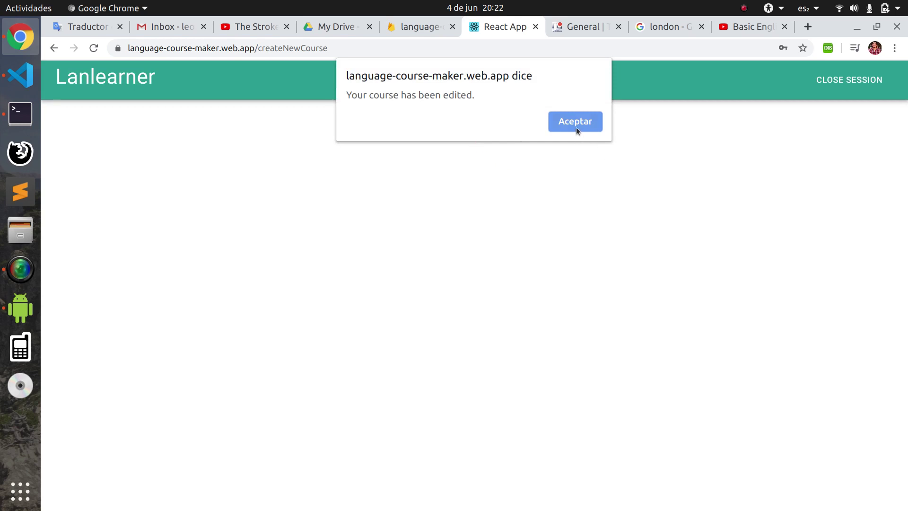
left_click(577, 127)
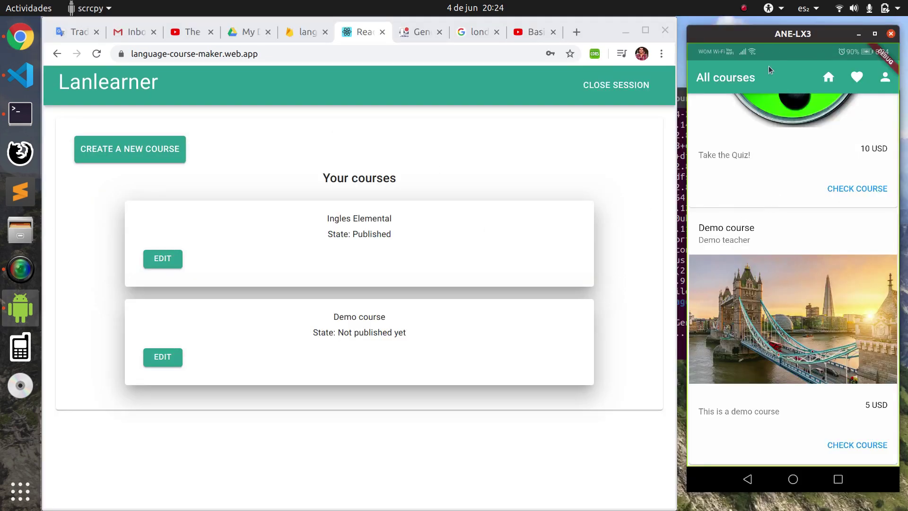
Switch to the mobile app, find the Demo course in the list of all courses, and start it.
left_click_drag(765, 230, 762, 326)
scroll(762, 327, "up", 5)
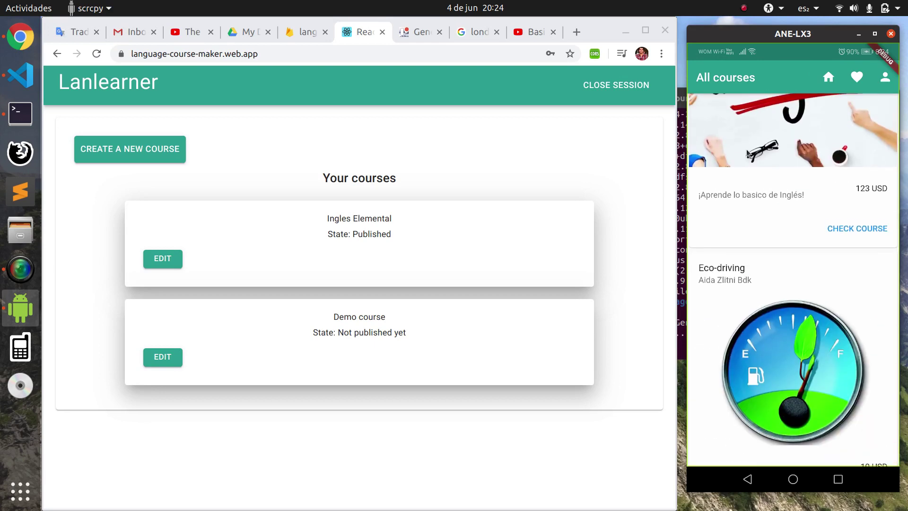
scroll(755, 300, "down", 8)
scroll(780, 203, "up", 1)
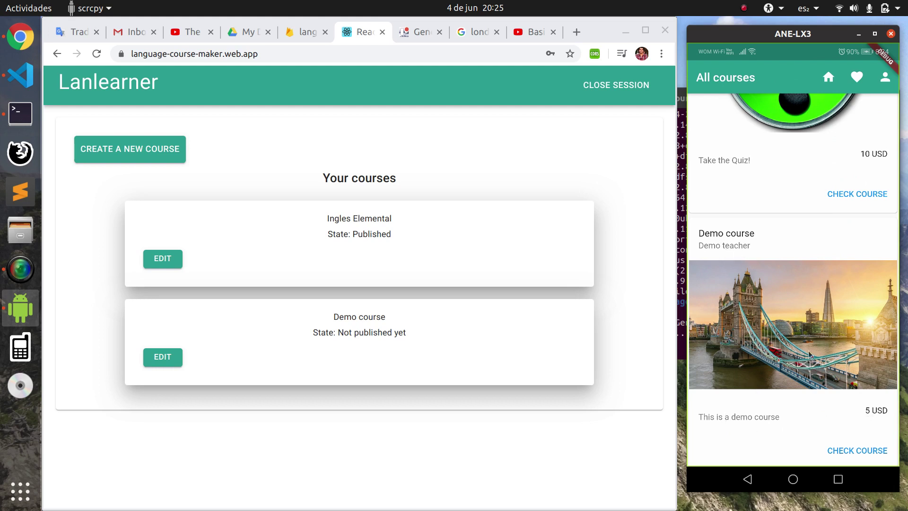
left_click_drag(808, 351, 789, 289)
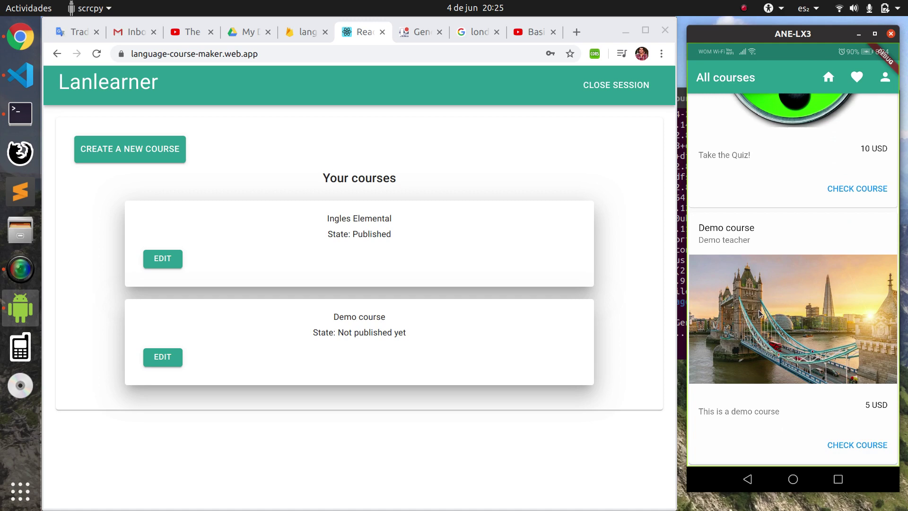
left_click(847, 445)
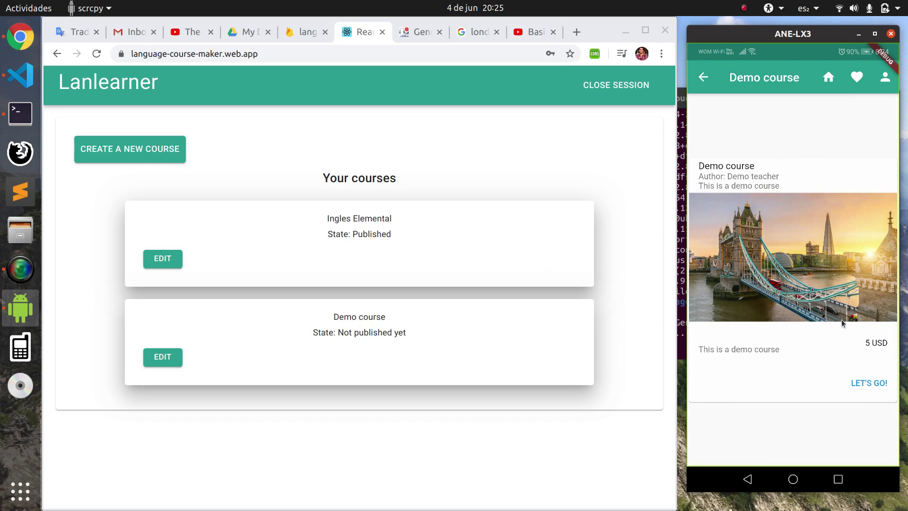
left_click(866, 384)
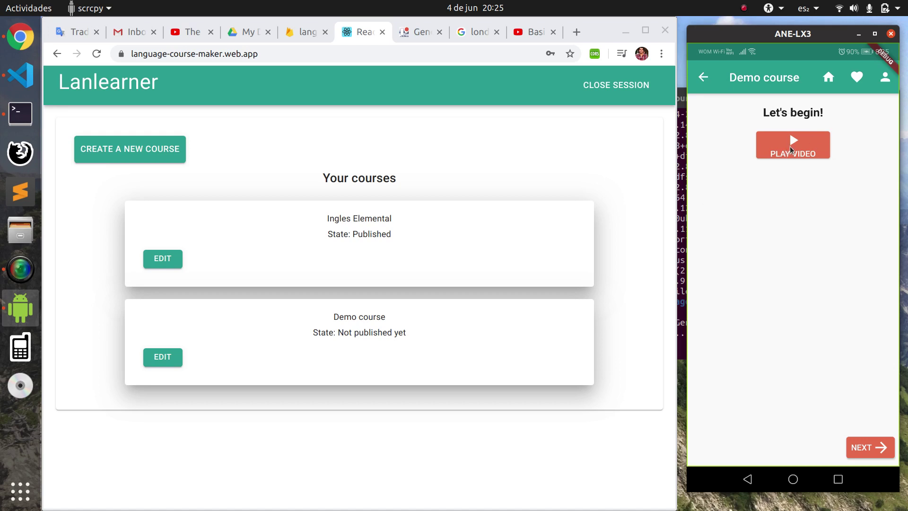
Play and pause the video in the "Let's begin!" lesson, and continue to the next lesson.
left_click(790, 146)
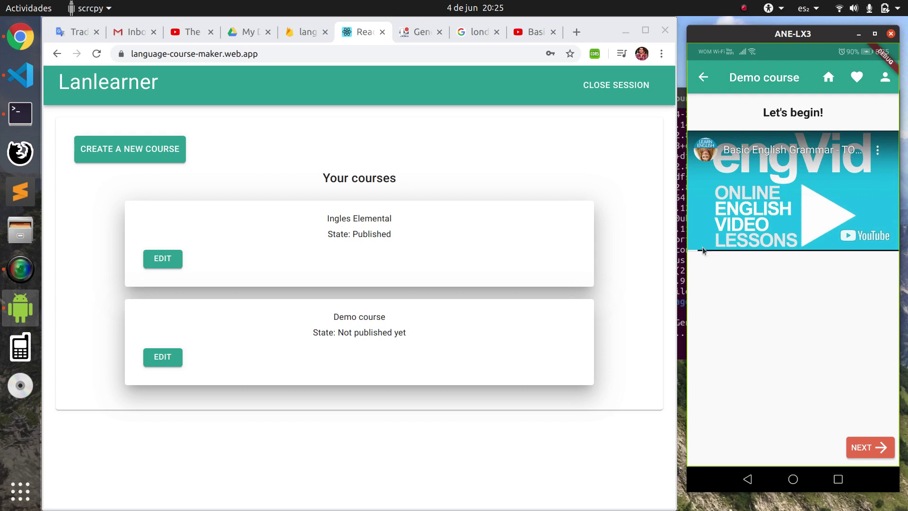
left_click(785, 191)
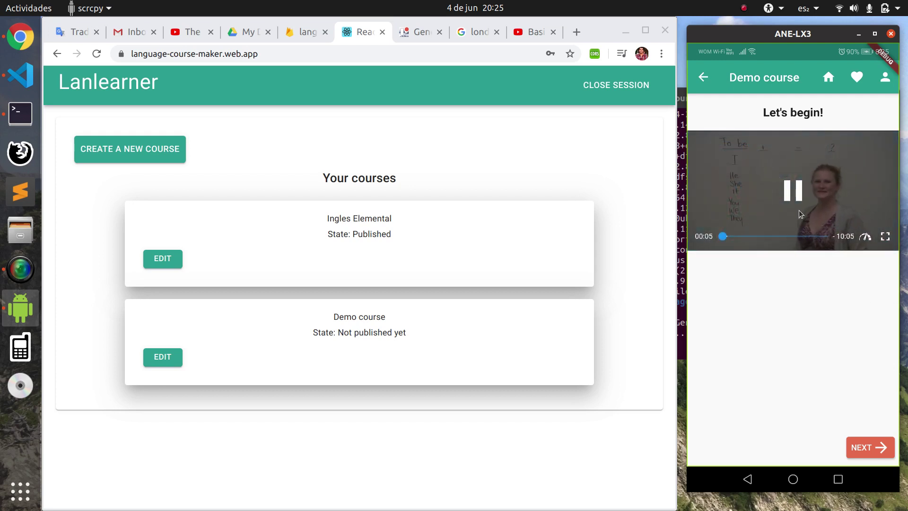
left_click(795, 198)
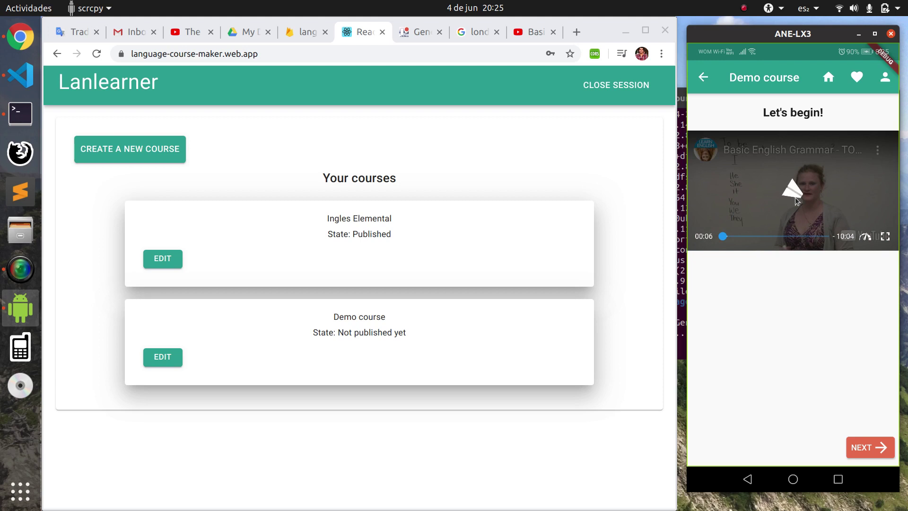
left_click(867, 449)
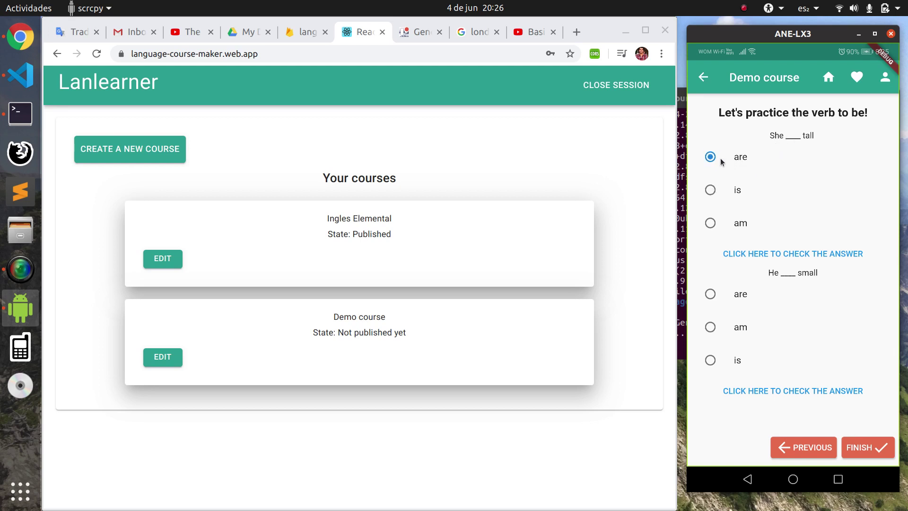
Check the quiz answers "are" and "is" for "She ___ tall", and "is" for "He ___ small".
left_click(785, 254)
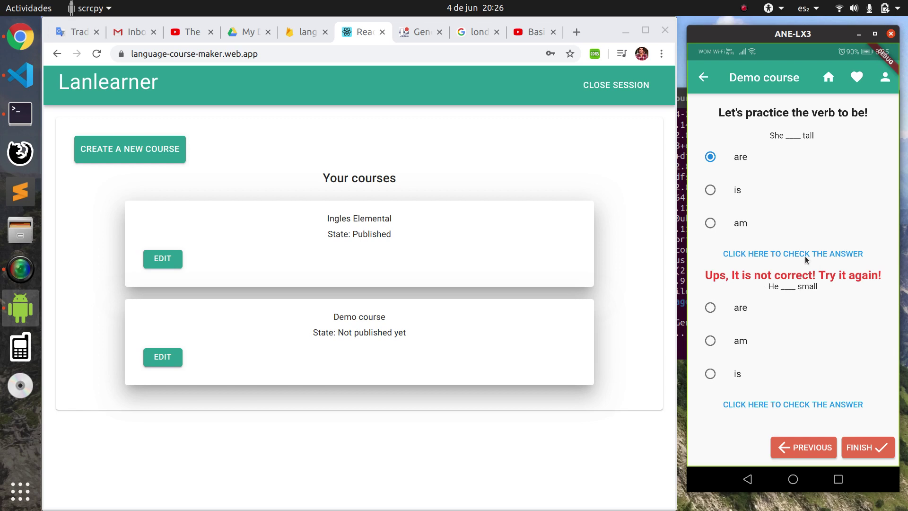
left_click(710, 191)
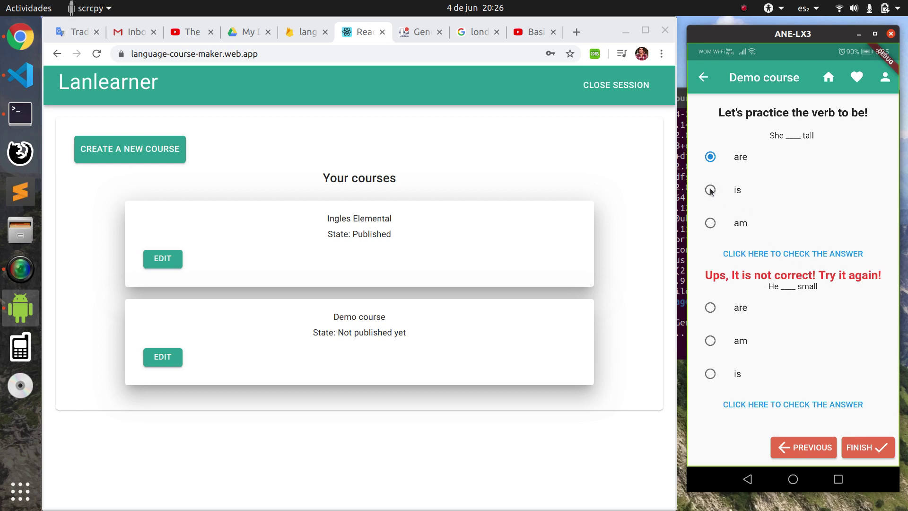
left_click(793, 254)
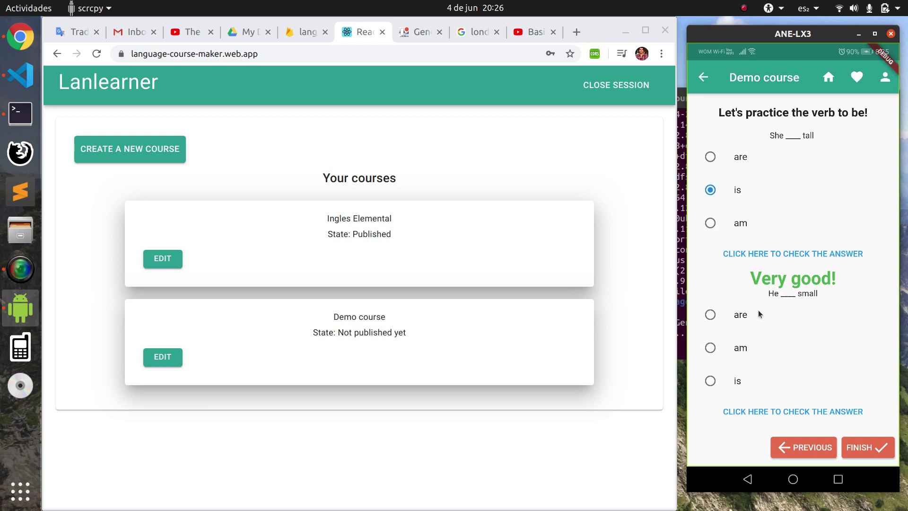
left_click(710, 380)
left_click(810, 411)
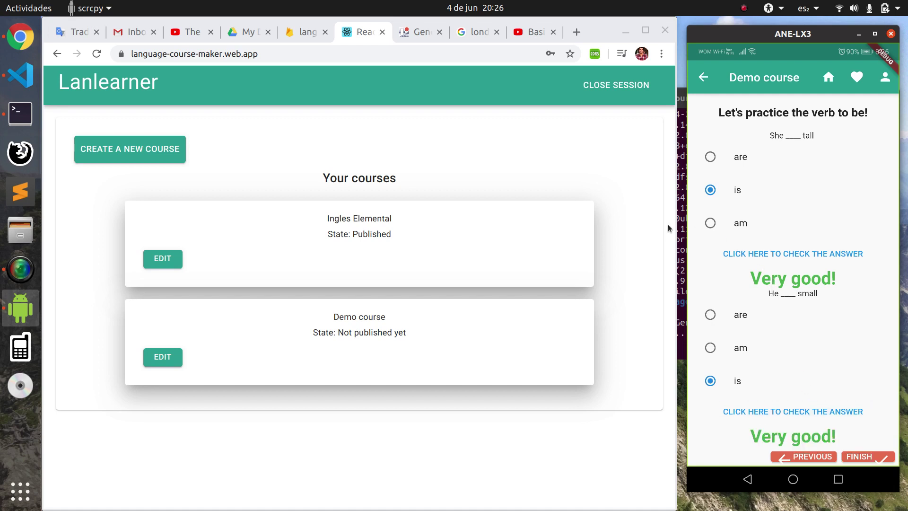
Open the Demo course for editing on the Lanlearner website, and find its entry in the mobile app's list of all courses.
left_click(621, 242)
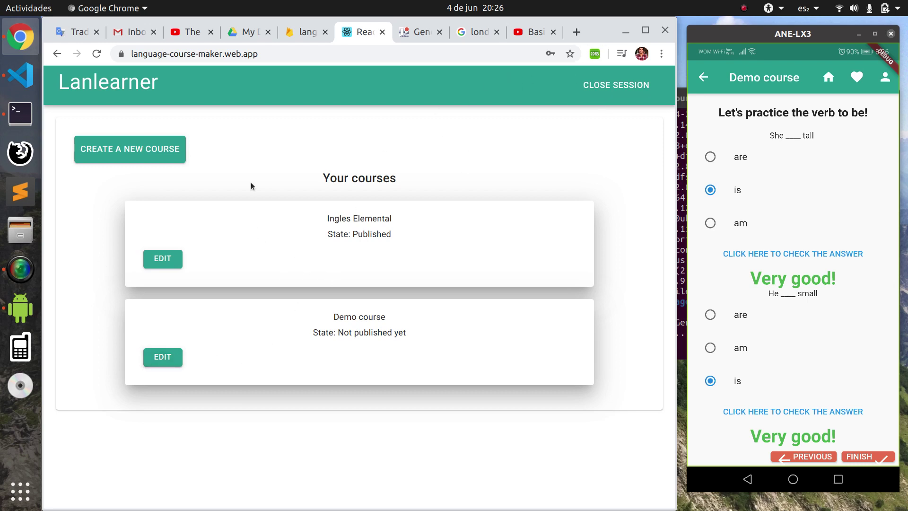
left_click(163, 357)
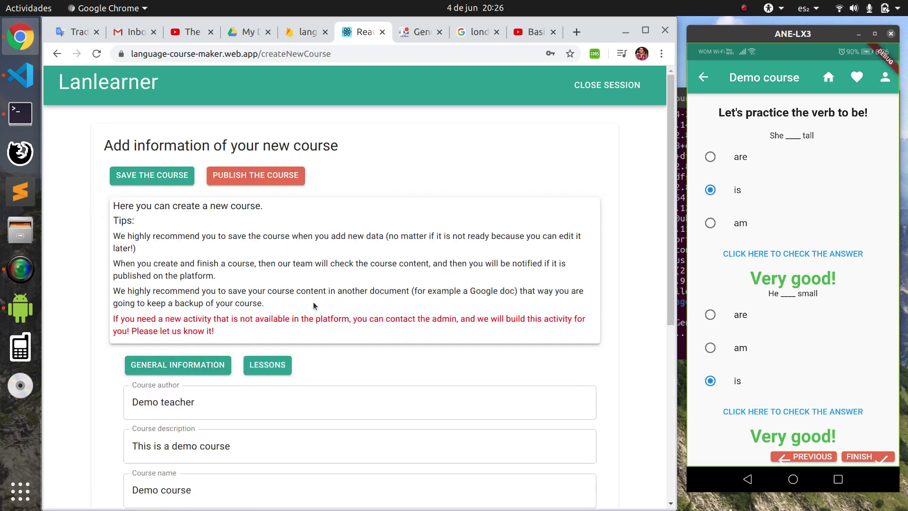
scroll(236, 247, "down", 5)
scroll(251, 256, "up", 3)
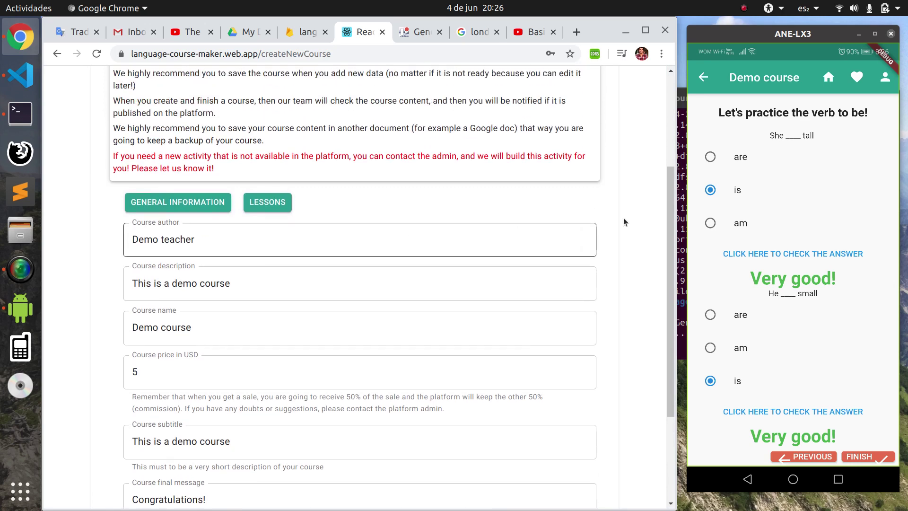
left_click(830, 79)
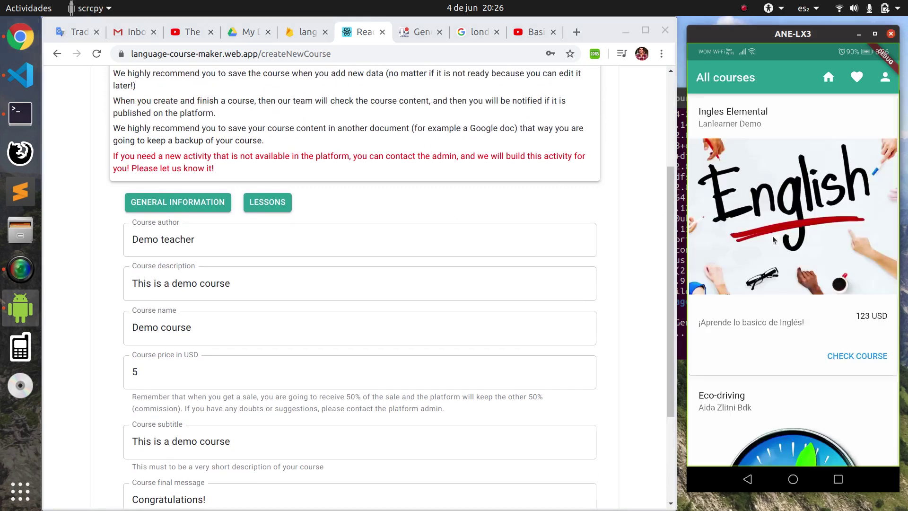
scroll(794, 309, "down", 10)
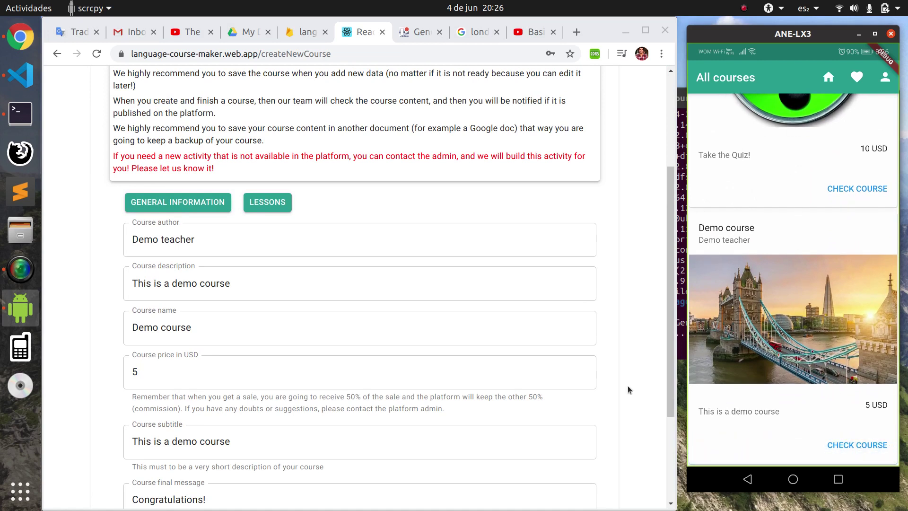
Change the course name to "Demo course 123" in the course's general information.
left_click(204, 241)
left_click(282, 286)
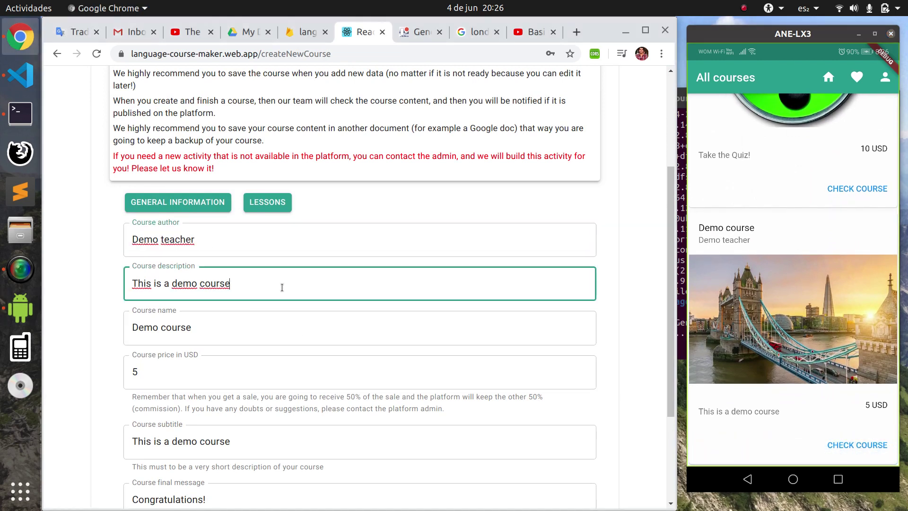
left_click(250, 320)
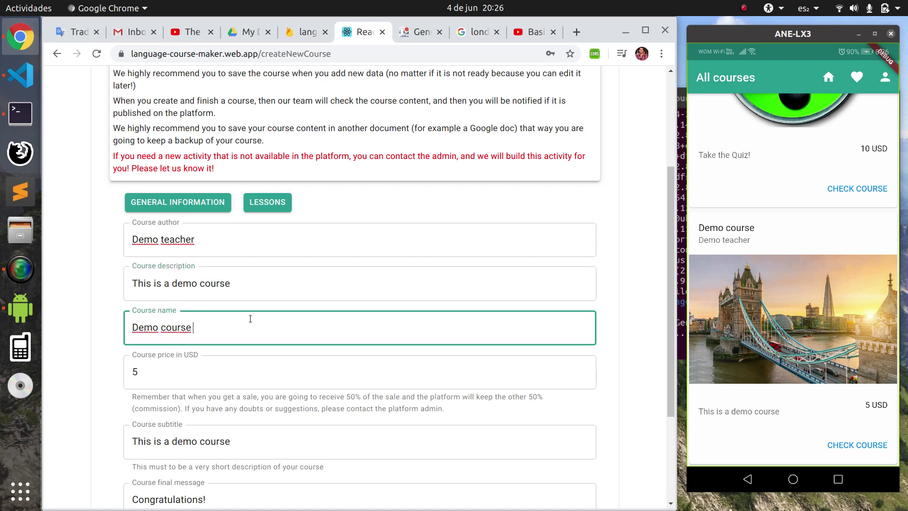
type("123")
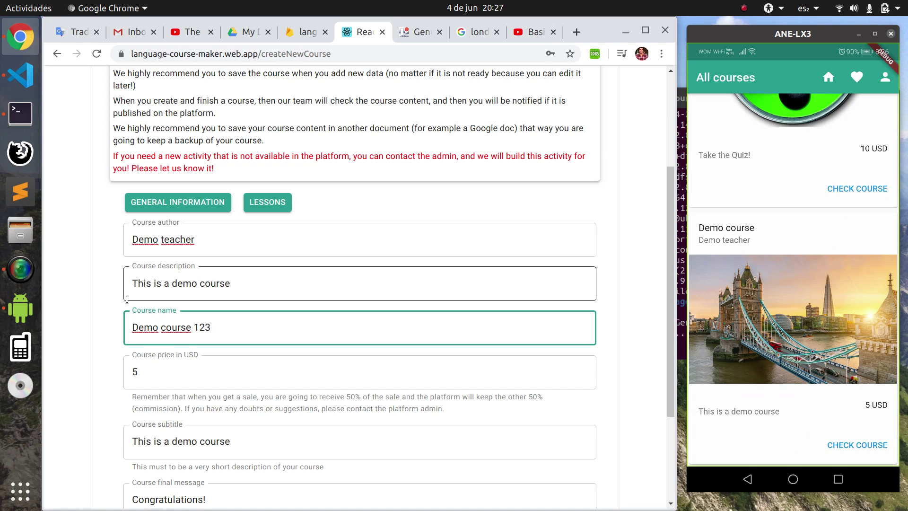
Save the renamed course, accept the confirmation, and check its entry in the mobile app.
scroll(163, 318, "up", 4)
left_click(152, 179)
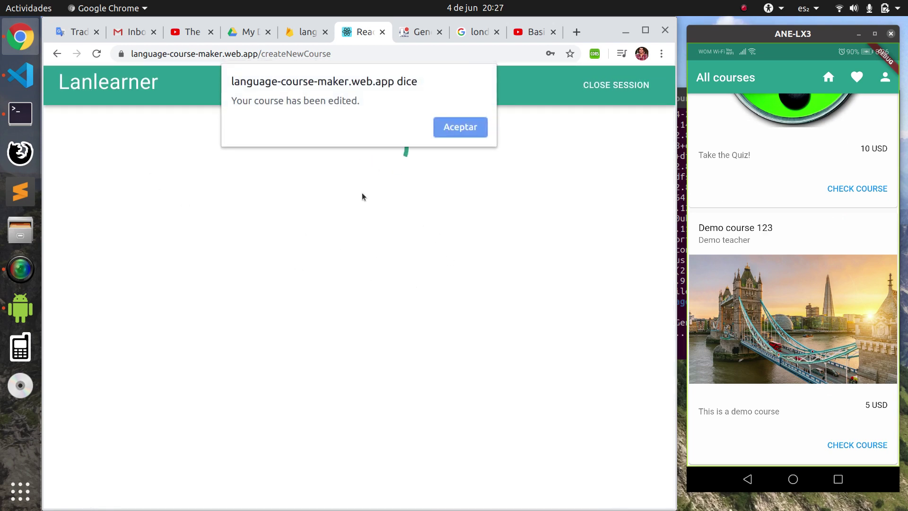
left_click(465, 125)
left_click(790, 240)
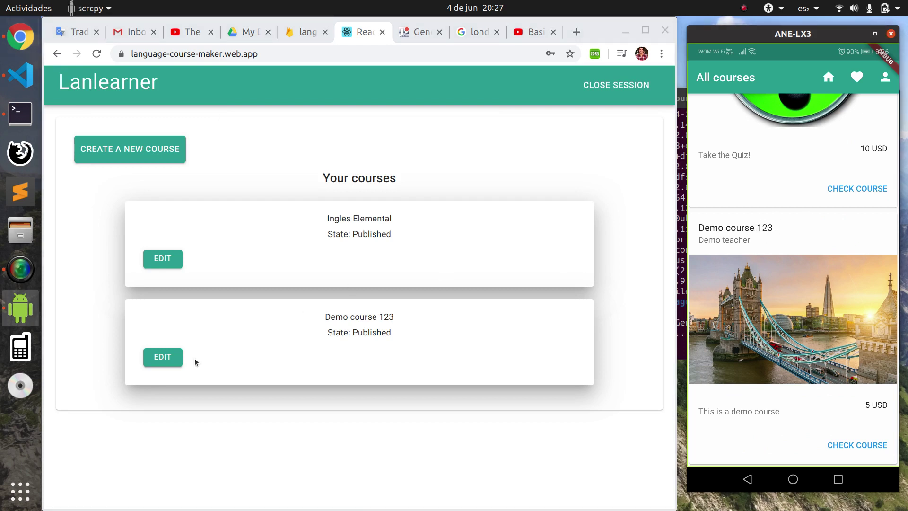
Reopen Demo course 123 for editing and look over its general information.
left_click(179, 358)
scroll(317, 269, "down", 2)
scroll(331, 276, "down", 1)
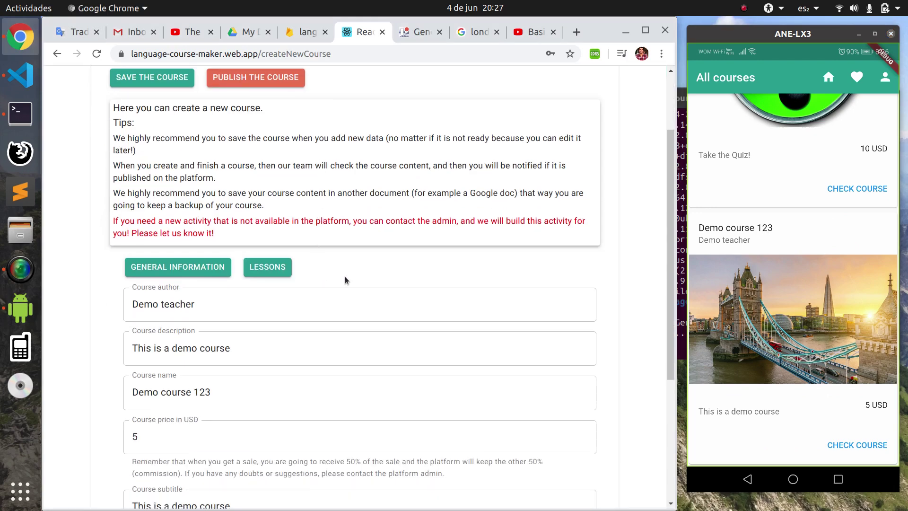
scroll(357, 273, "down", 4)
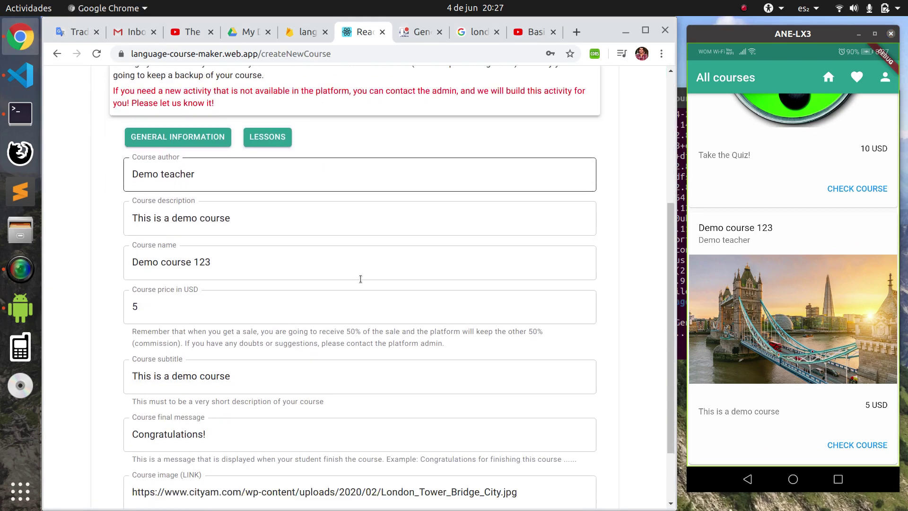
scroll(190, 199, "up", 7)
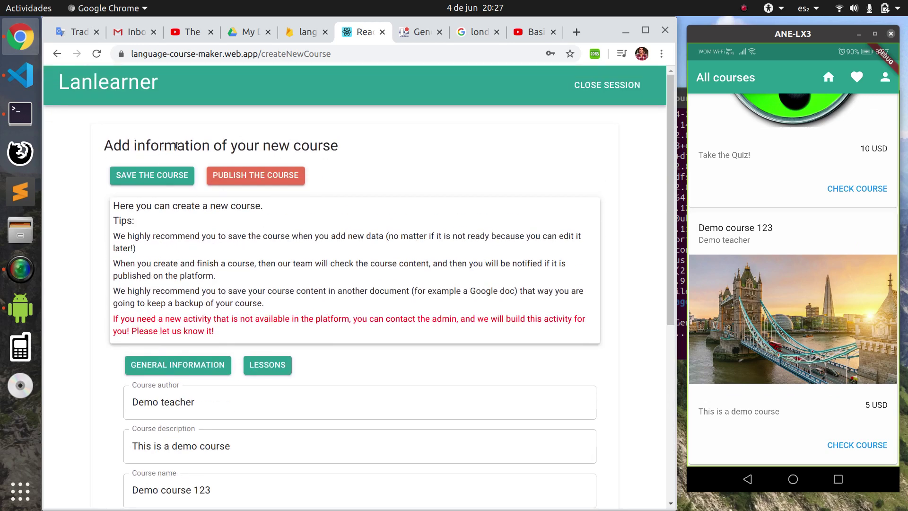
scroll(250, 223, "down", 5)
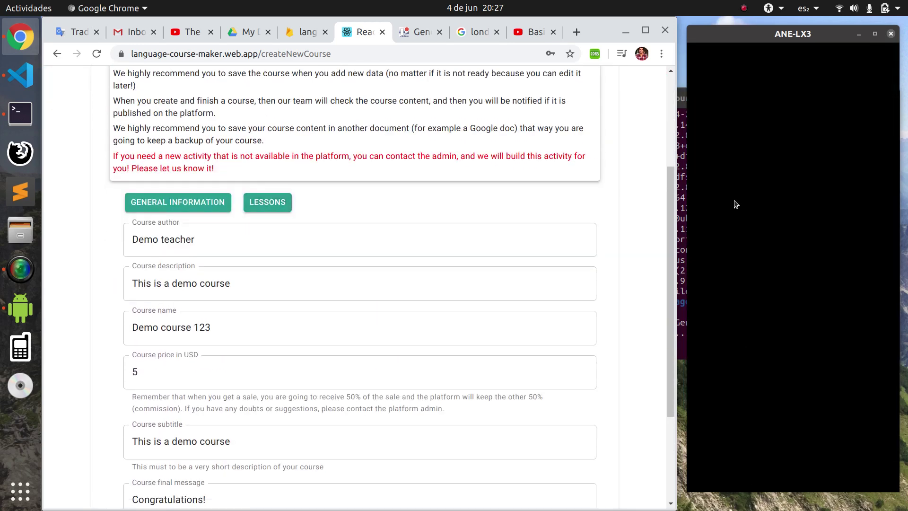
Show the course's lessons and add a third lesson named "Let's read!" after the existing ones.
left_click(267, 204)
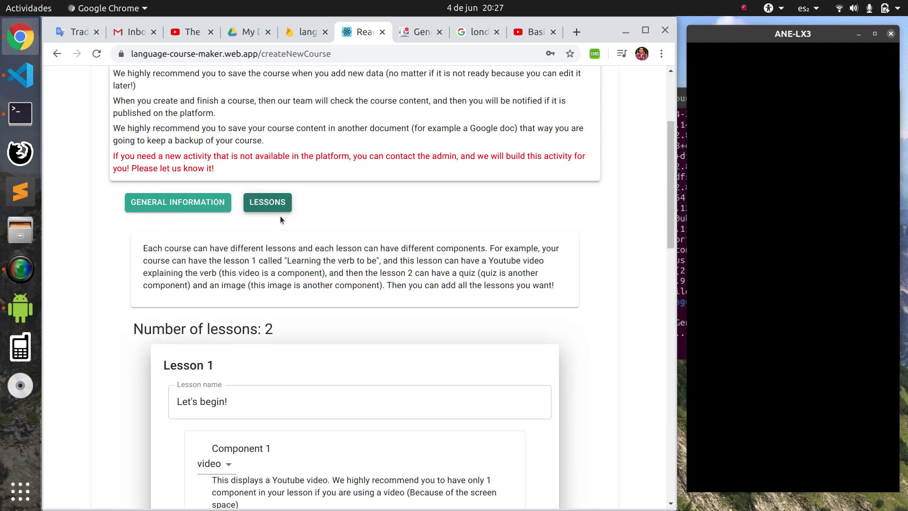
scroll(303, 295, "down", 3)
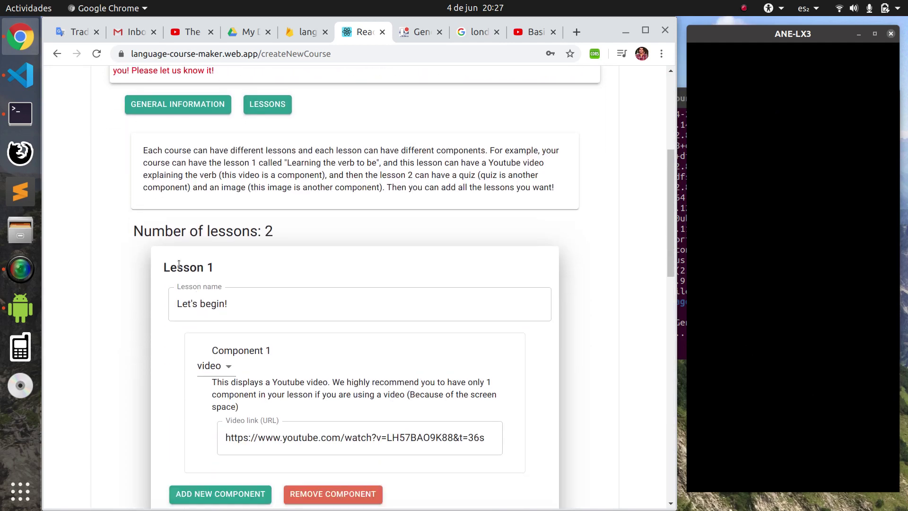
scroll(221, 307, "down", 8)
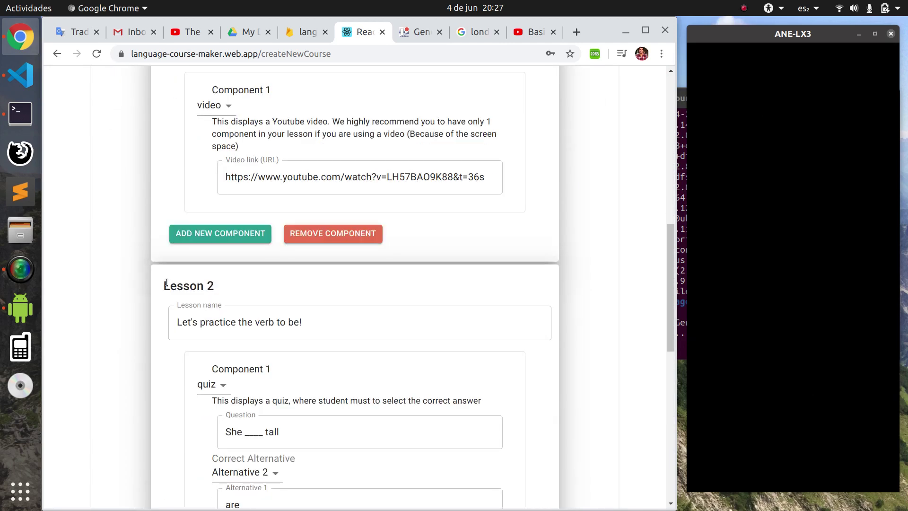
scroll(221, 307, "down", 15)
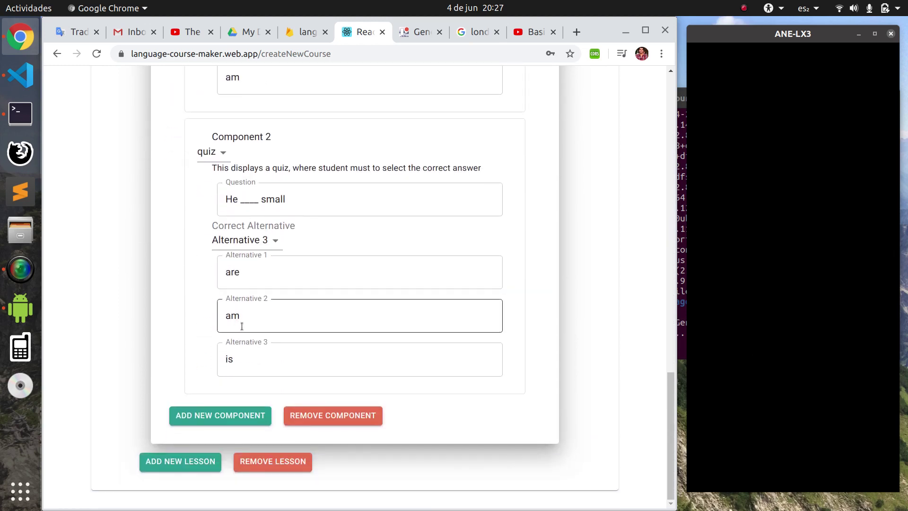
left_click(181, 464)
scroll(152, 398, "down", 4)
left_click(220, 377)
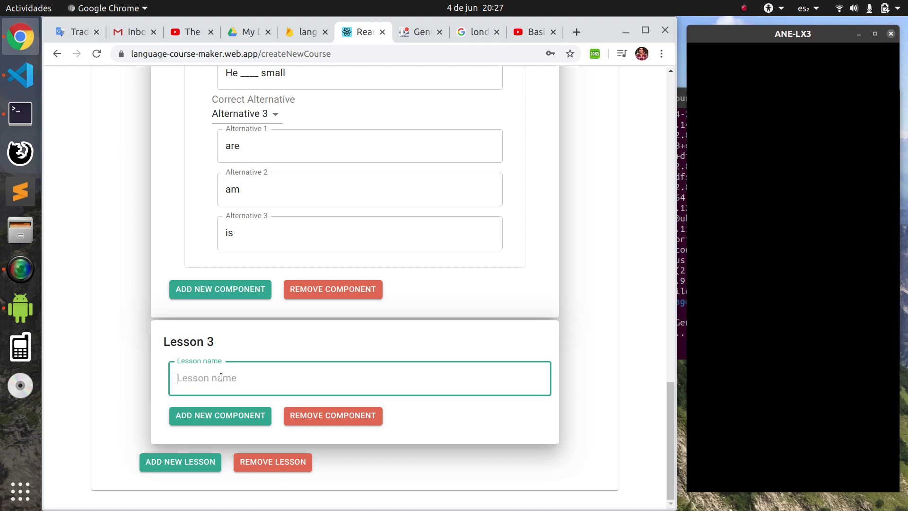
type("Let's read!")
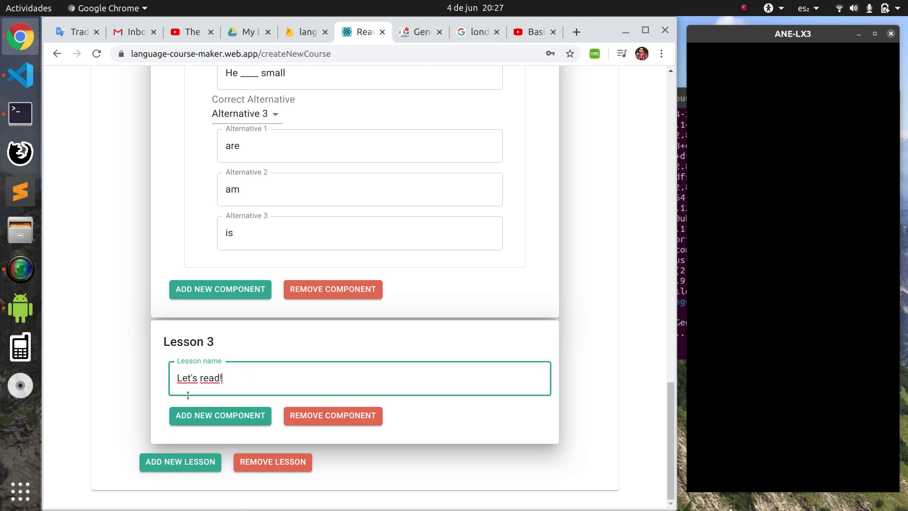
Add a component to Lesson 3 and set its type to text.
left_click(232, 417)
scroll(251, 387, "down", 10)
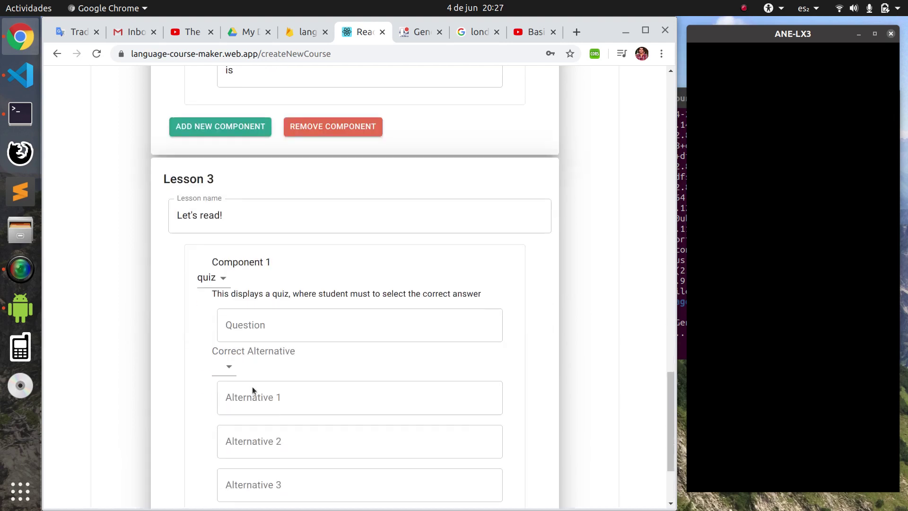
scroll(219, 341, "up", 3)
left_click(211, 253)
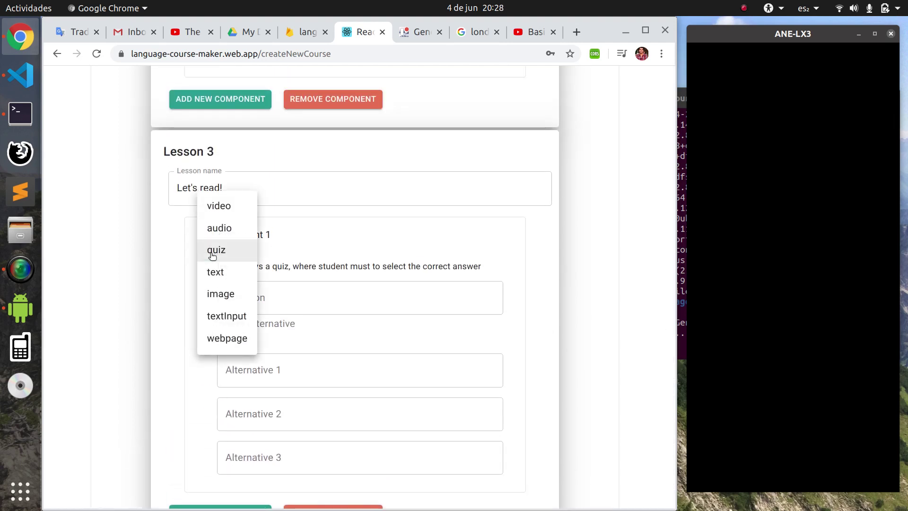
left_click(233, 273)
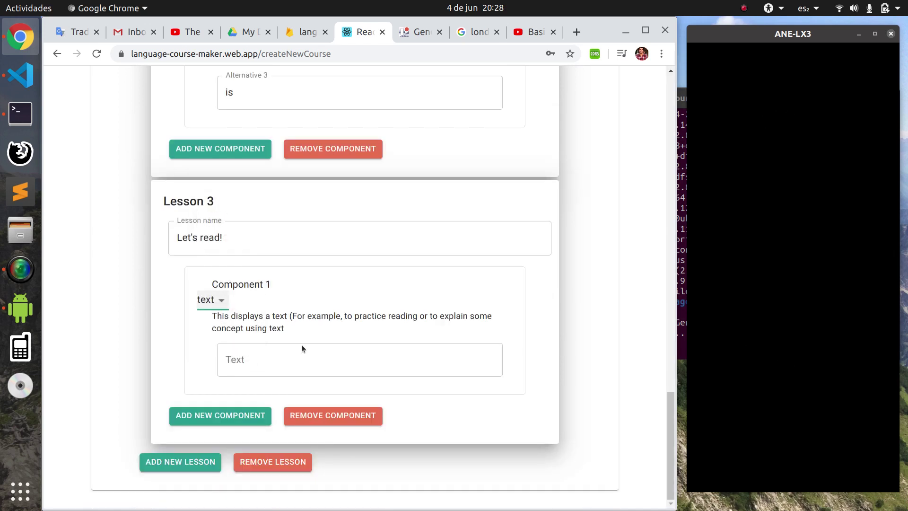
Fill in the Lesson 3 text component with "The verb to be is the most useful verb in English!".
left_click(314, 355)
type("Thi")
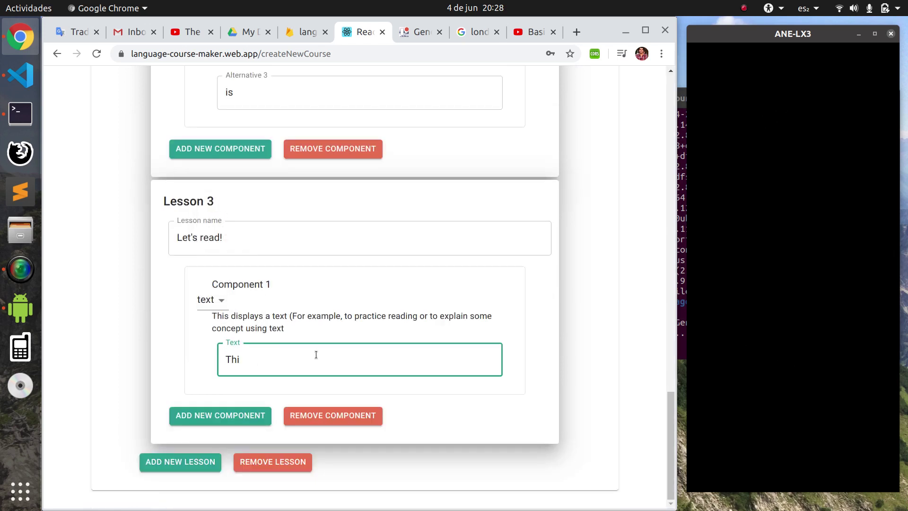
key("BackSpace")
key("BackSpace")
type("he vbe")
key("BackSpace")
key("BackSpace")
type("erb to be is the bas")
key("BackSpace")
key("BackSpace")
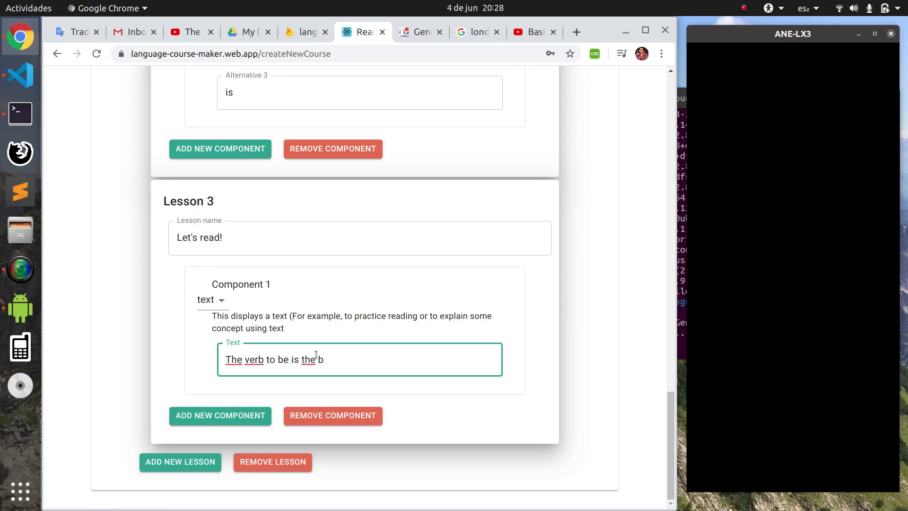
key("BackSpace")
type("more")
key("BackSpace")
key("BackSpace")
type("st useful ver")
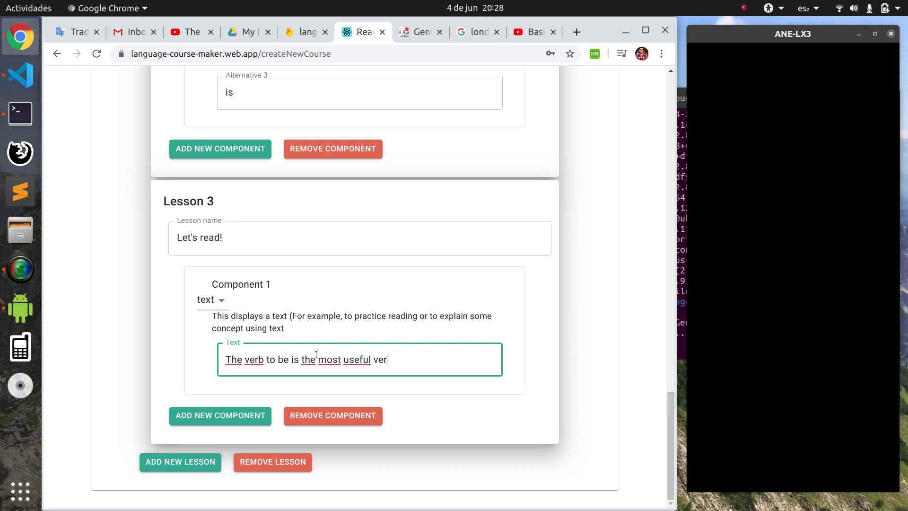
type("b in English!")
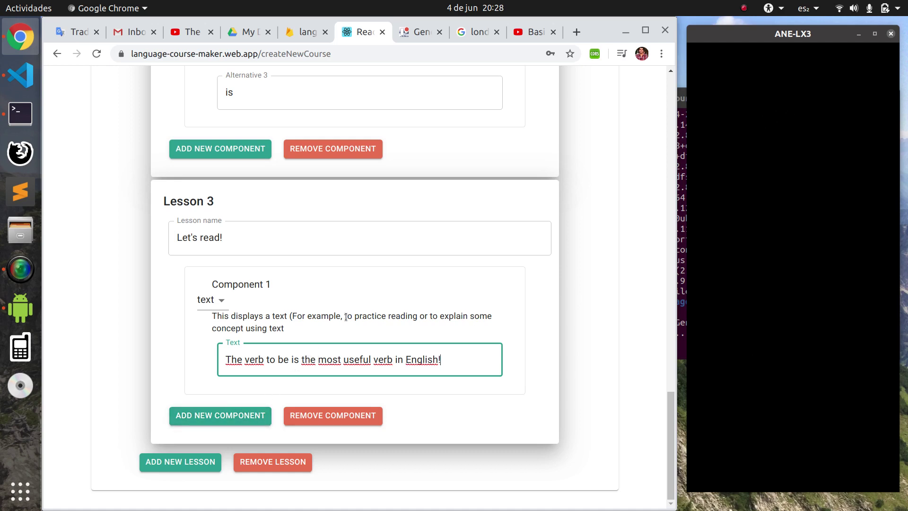
Save the course with its new lesson, accepting the confirmation, and return to the mobile app's list of all courses.
scroll(143, 330, "up", 20)
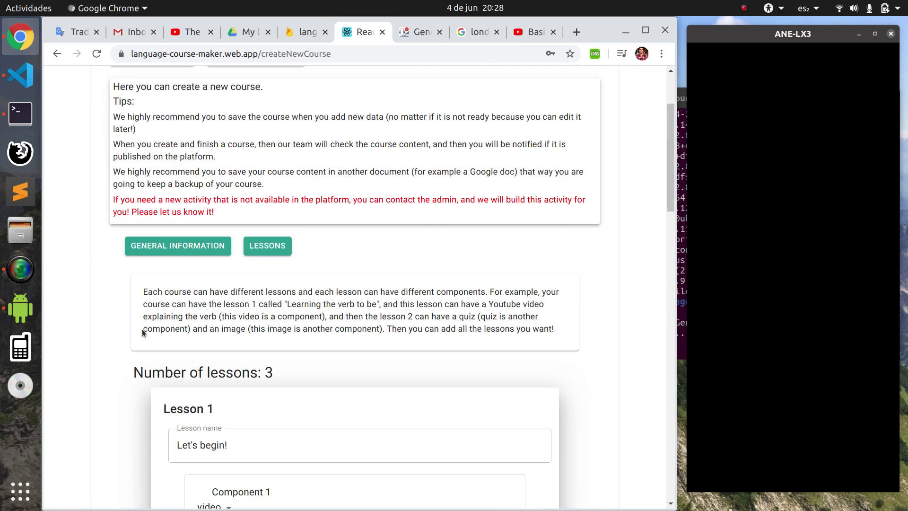
left_click(145, 185)
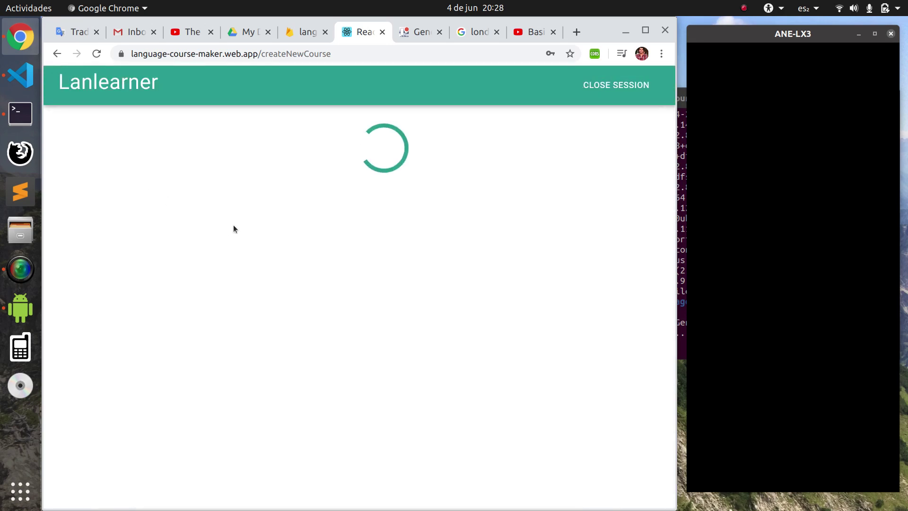
left_click(459, 130)
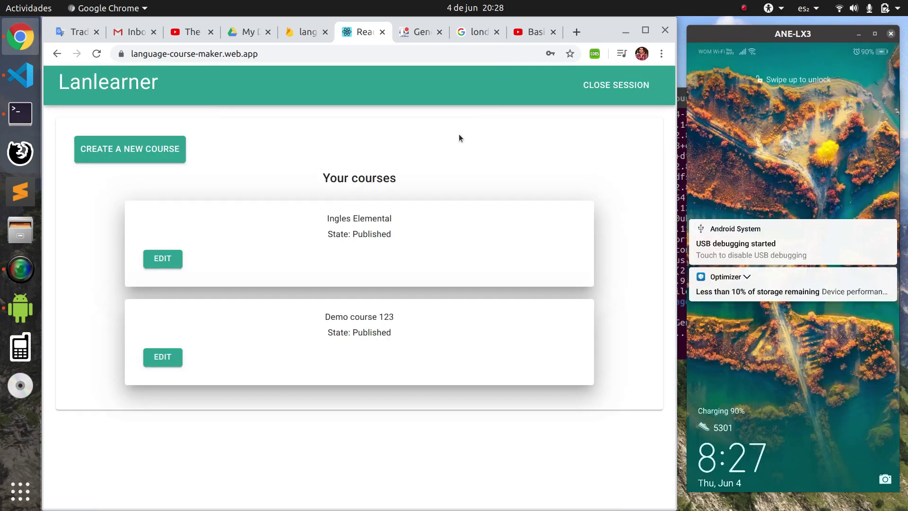
left_click(780, 202)
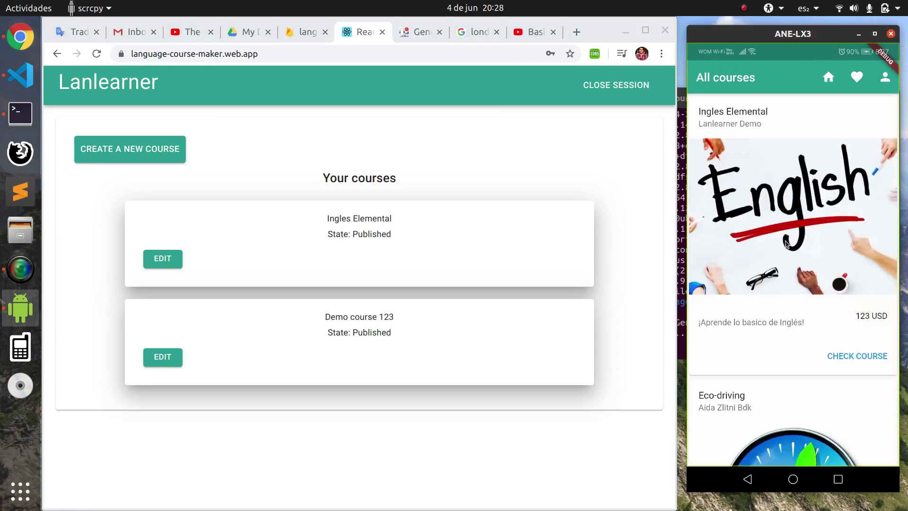
Open Demo course 123 from the mobile app's course list and start its first lesson.
scroll(780, 203, "up", 5)
scroll(780, 203, "down", 10)
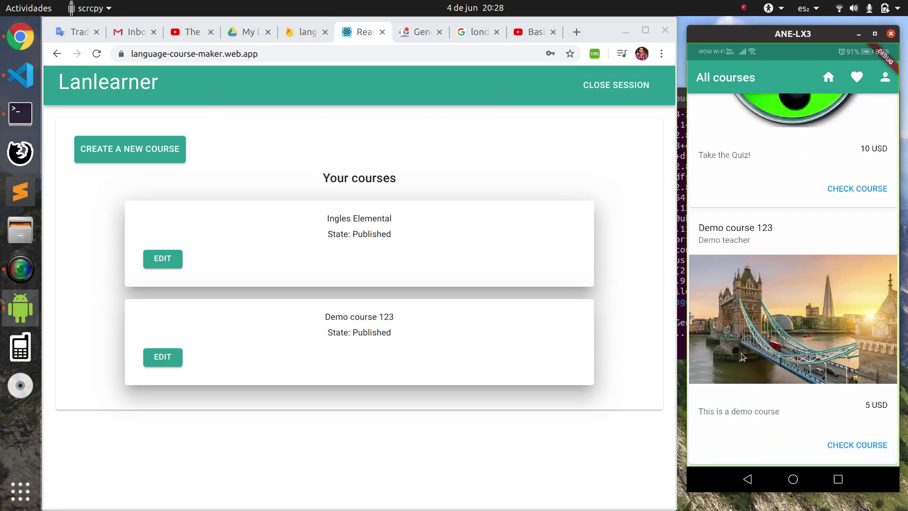
left_click(841, 445)
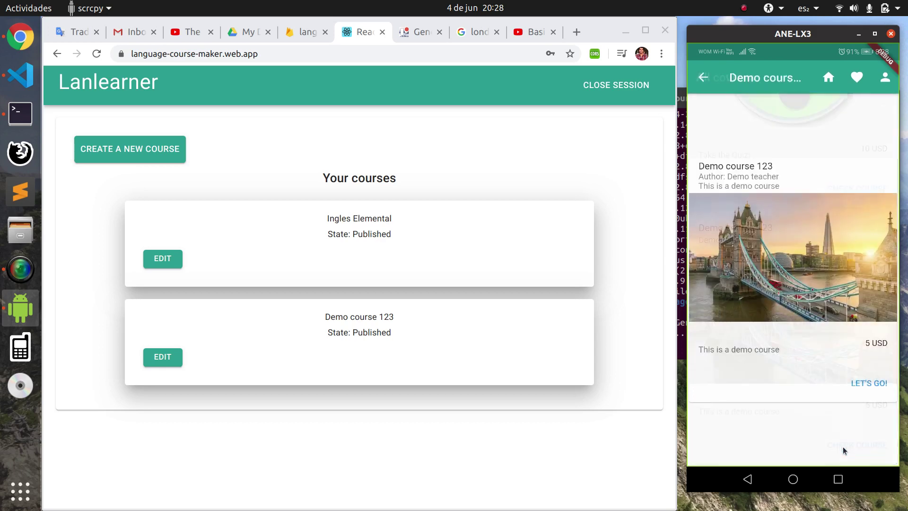
left_click(867, 384)
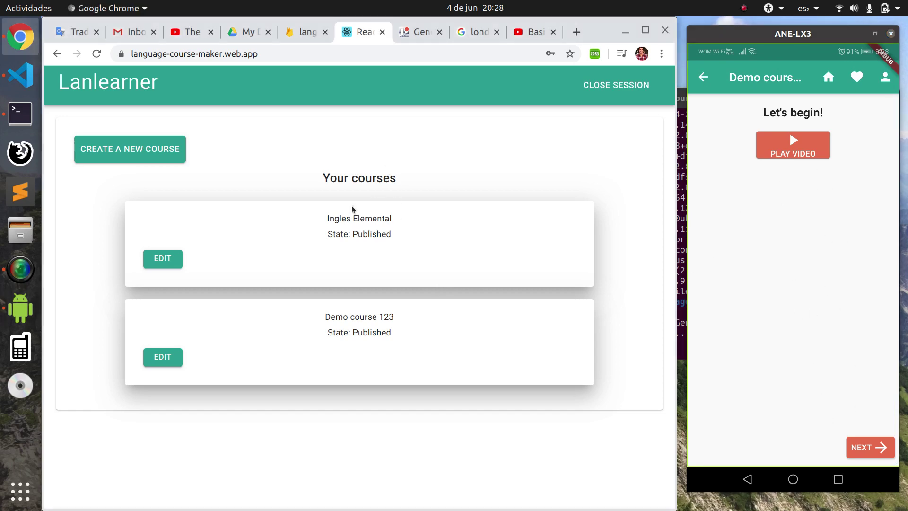
Open Demo course 123 for editing in the web course maker, show its lessons and compare Lesson 1's name with the mobile app.
left_click(168, 358)
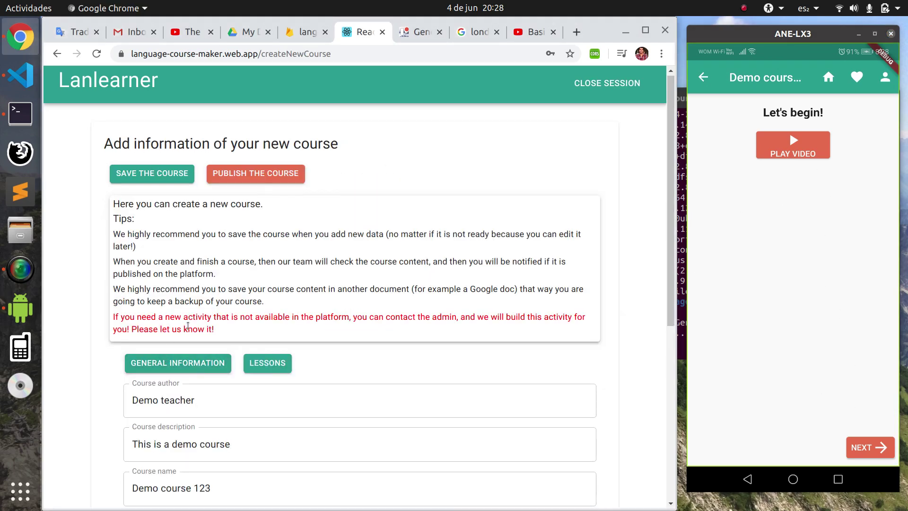
scroll(265, 242, "down", 3)
left_click(268, 234)
scroll(273, 317, "down", 4)
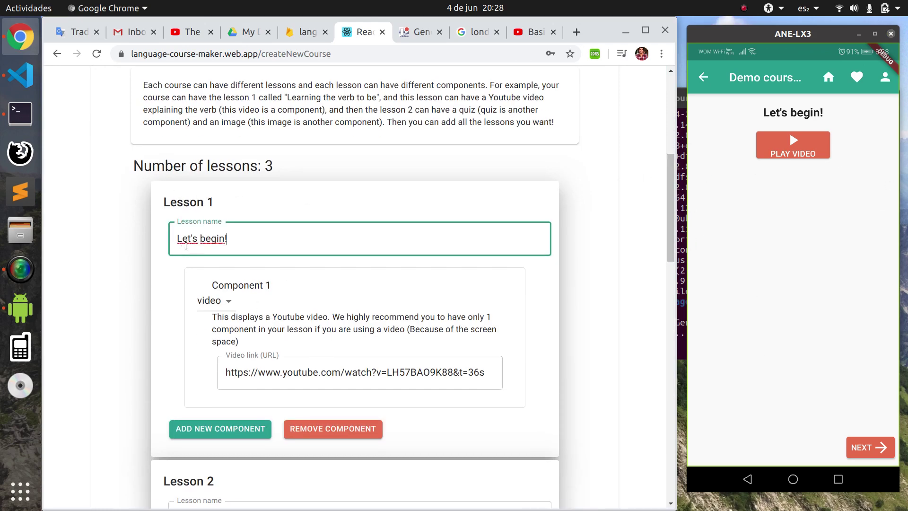
double_click(189, 242)
left_click(241, 243)
Advance the mobile course to the quiz lesson and compare it with Lesson 2's name, questions and alternatives in the course editor.
scroll(475, 328, "down", 10)
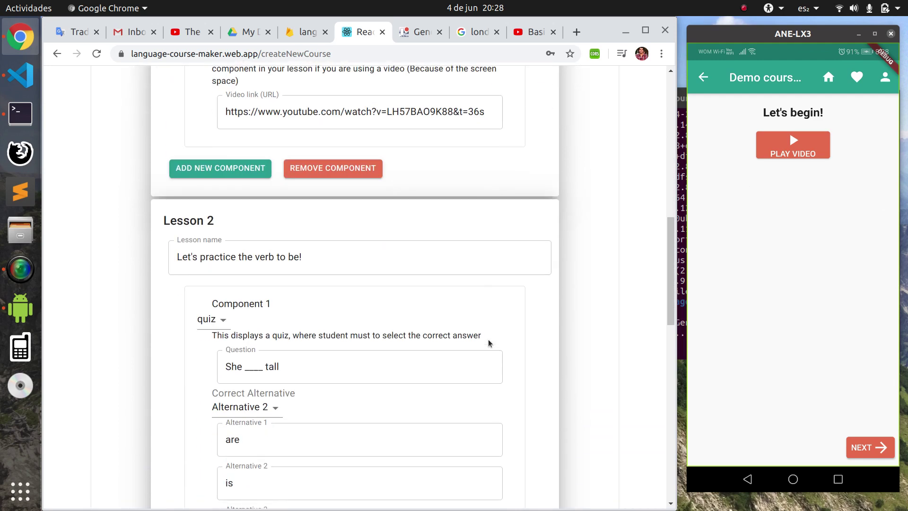
left_click(866, 446)
left_click(800, 447)
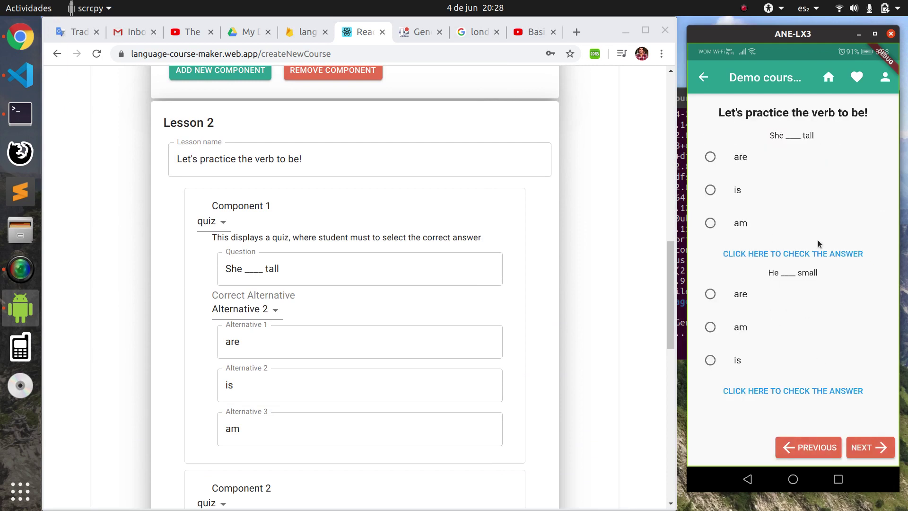
left_click_drag(308, 159, 168, 155)
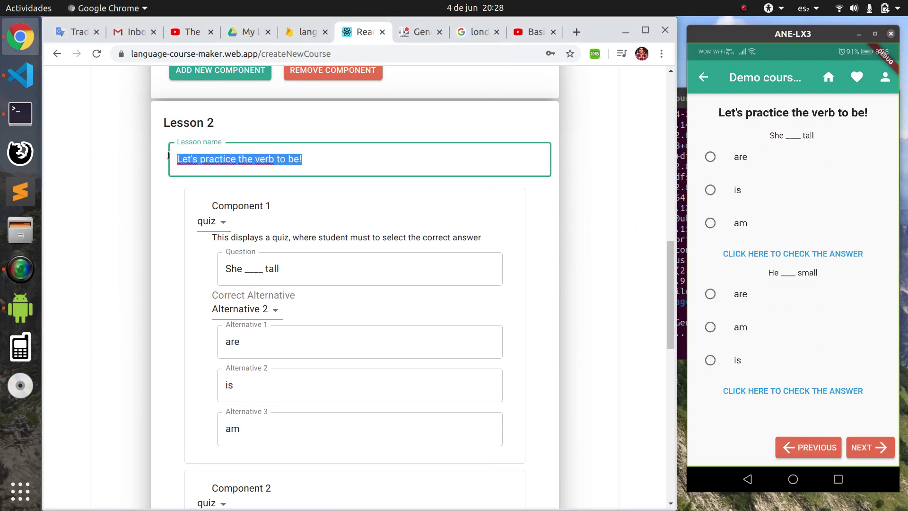
left_click(242, 158)
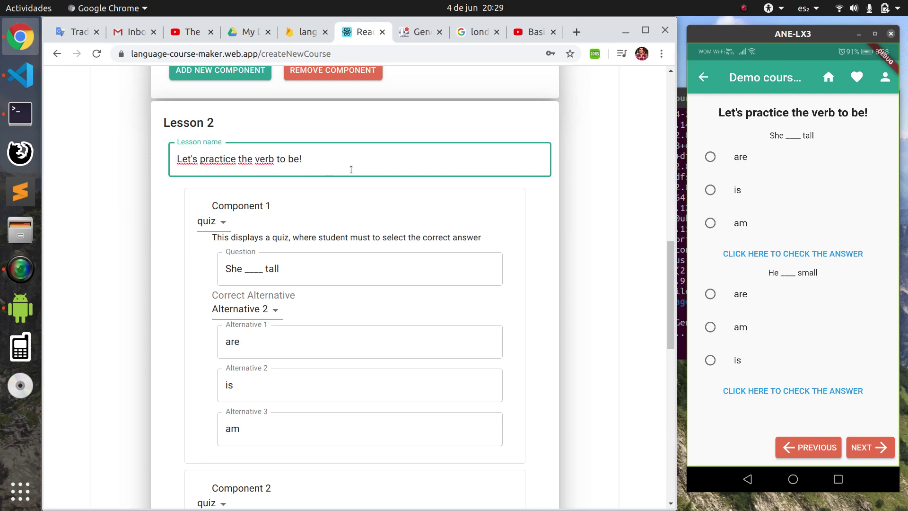
scroll(306, 218, "down", 1)
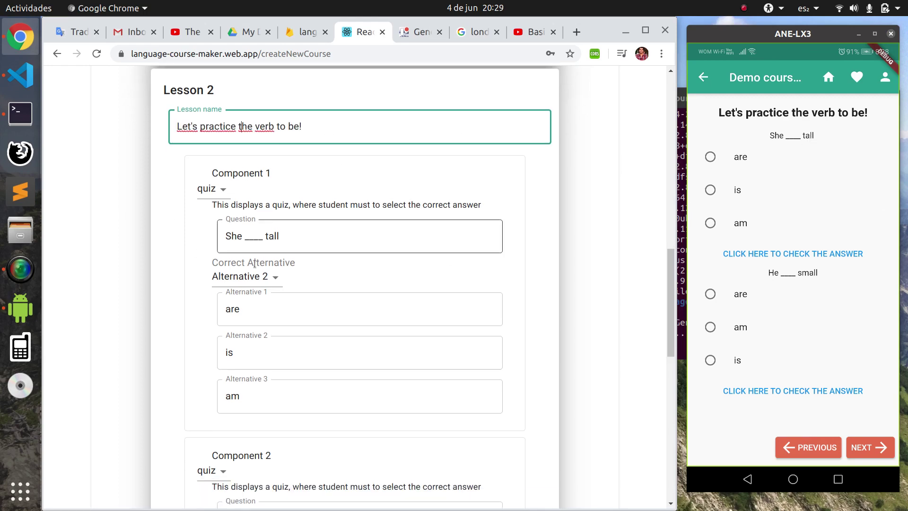
scroll(337, 319, "down", 7)
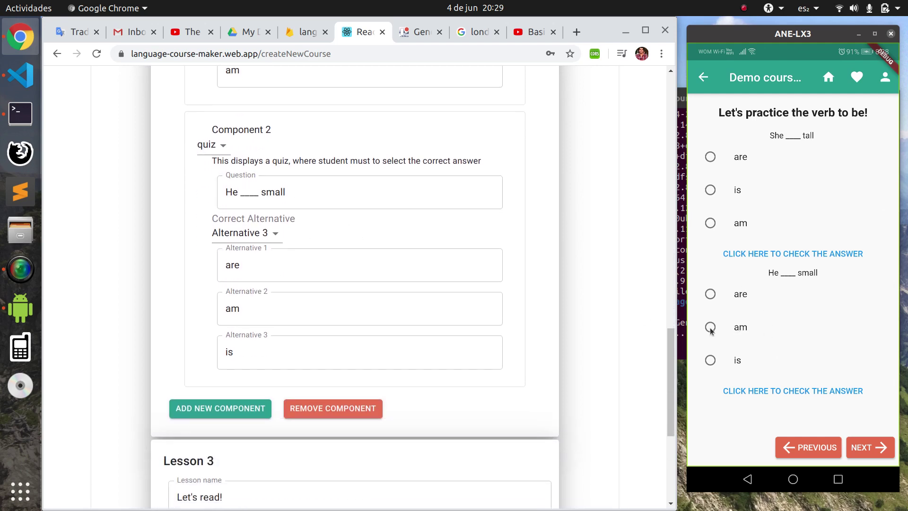
scroll(290, 311, "down", 6)
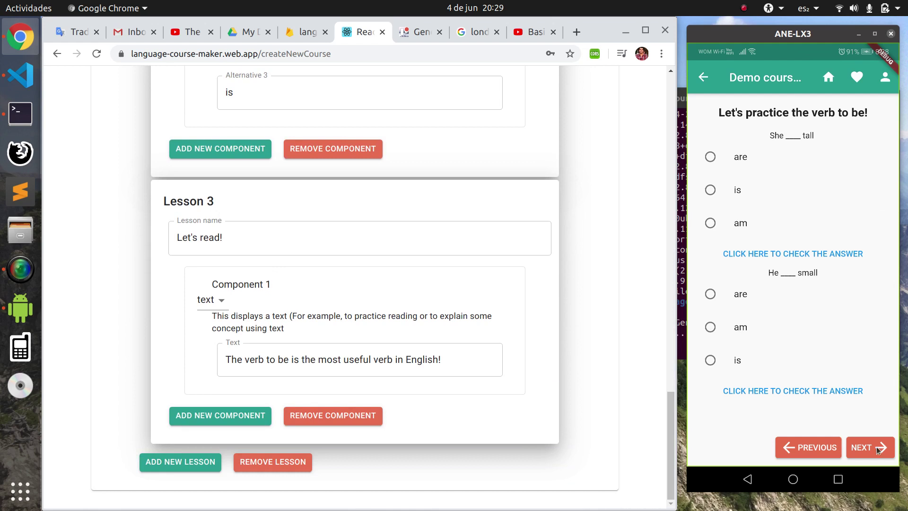
Advance the mobile course to the third lesson and compare its title and text with Lesson 3 in the course editor.
left_click(877, 450)
left_click(359, 233)
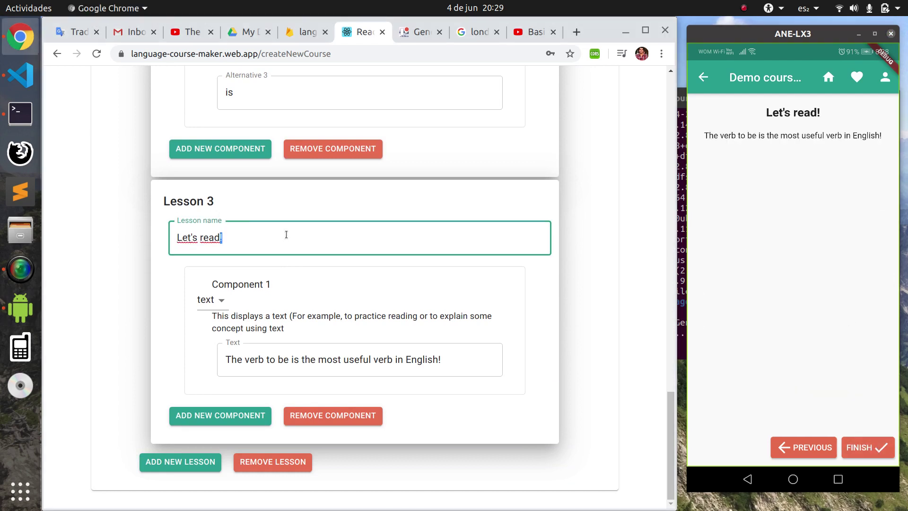
left_click(172, 238)
type("!")
left_click(747, 144)
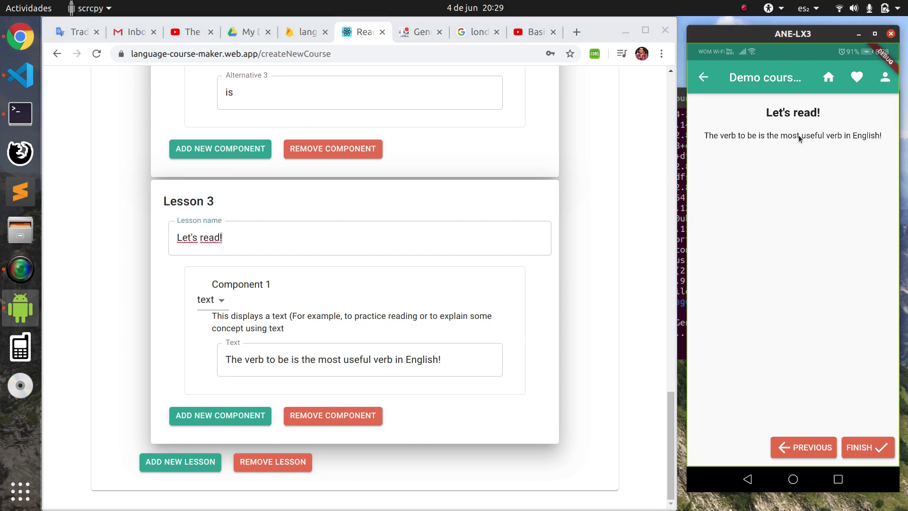
scroll(372, 289, "up", 20)
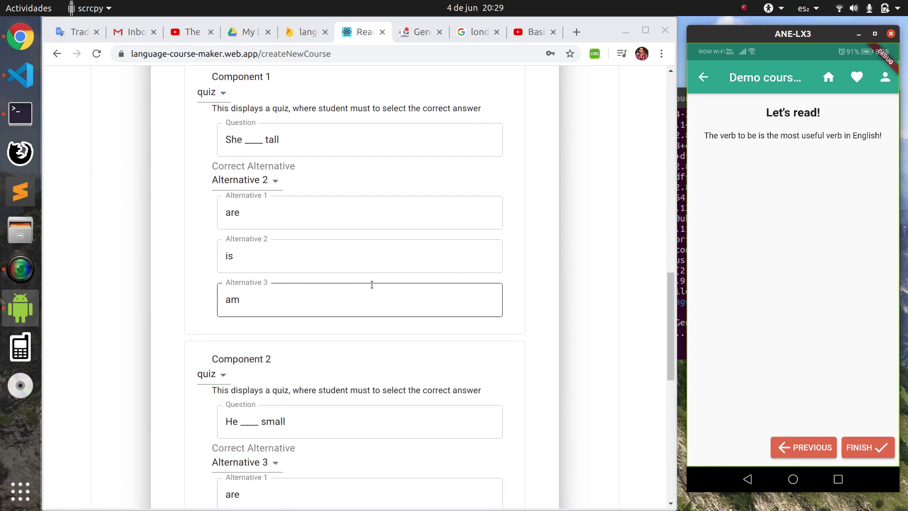
scroll(372, 287, "down", 20)
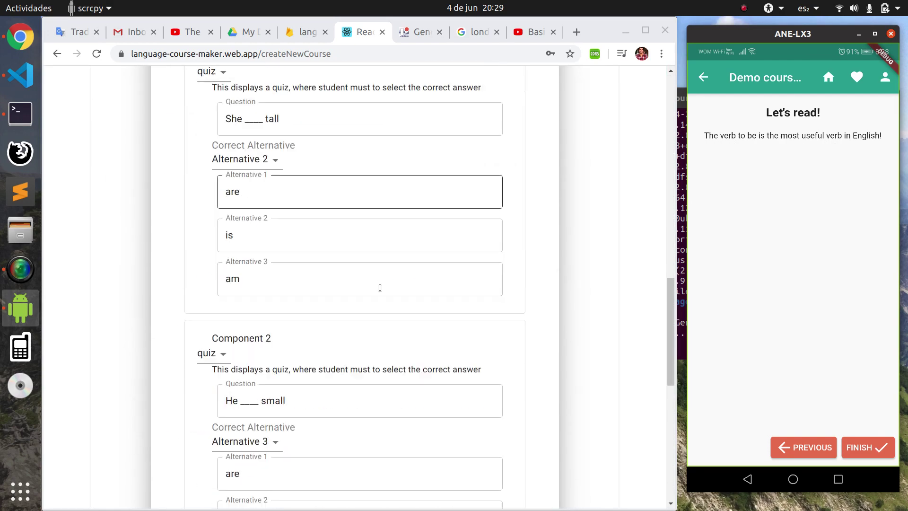
Search Google Images for "verb to be" in a new browser tab.
left_click(579, 32)
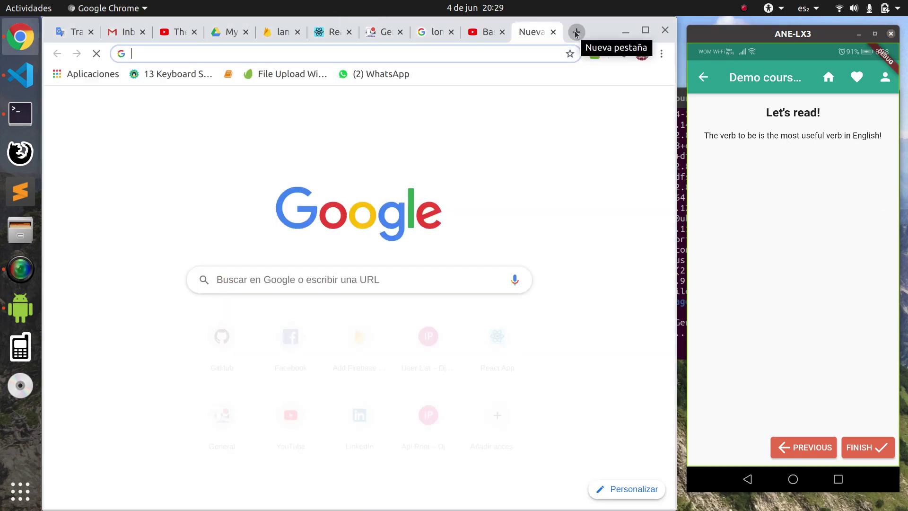
type("verb to be")
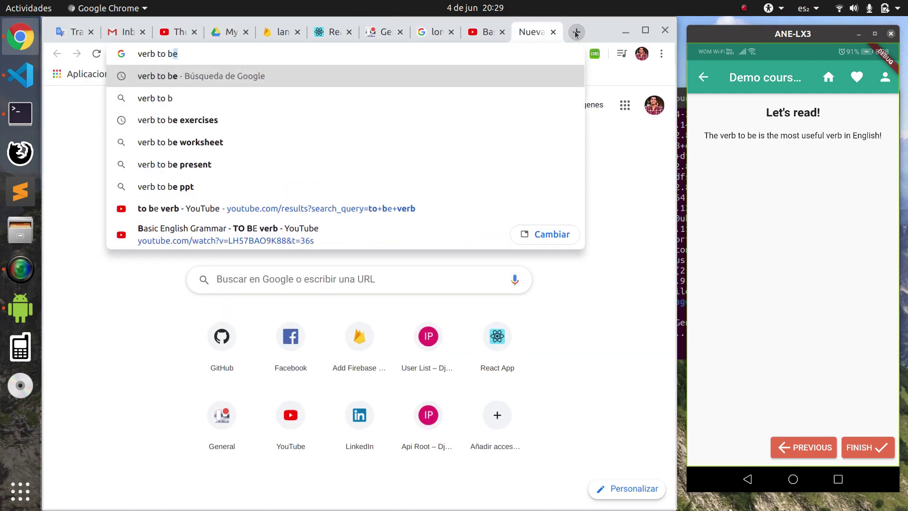
key("Return")
left_click(243, 139)
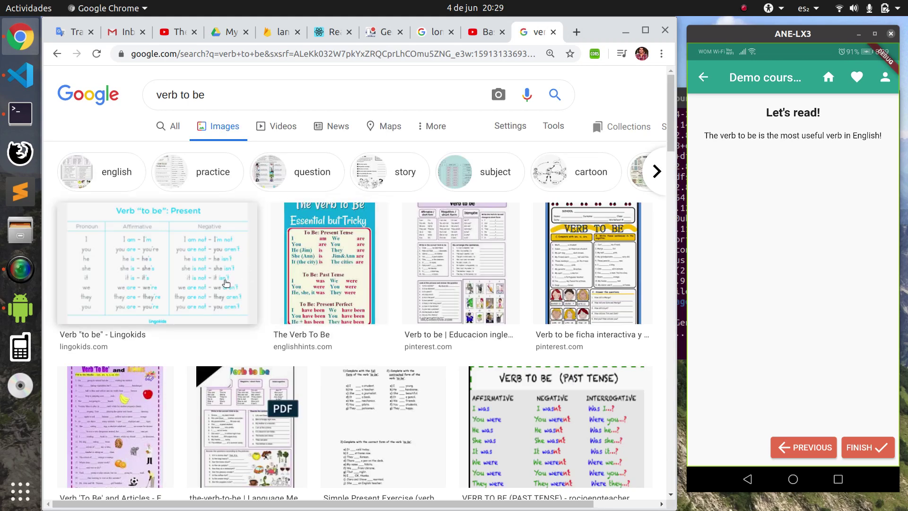
Open the Lingokids picture Verb "to be": Present by itself in a new tab and copy its image address.
left_click(183, 280)
right_click(462, 195)
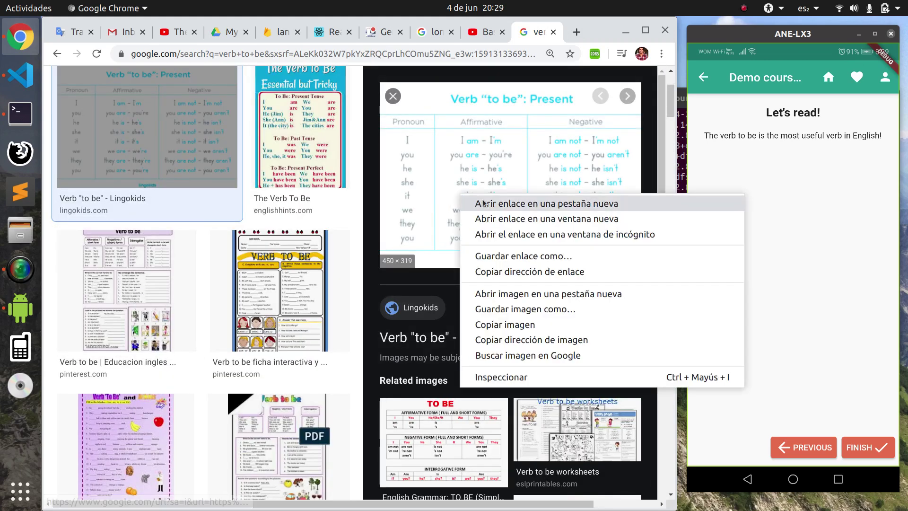
left_click(549, 294)
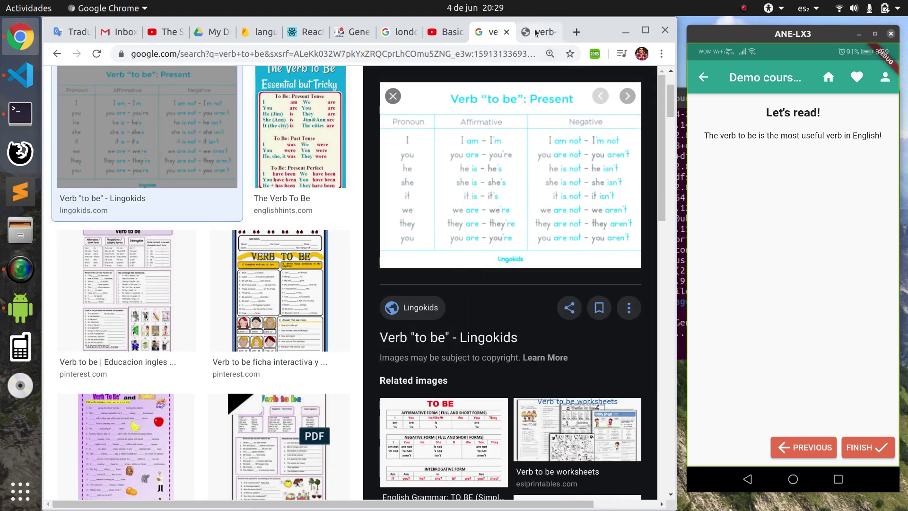
key("ctrl+Tab")
left_click(240, 55)
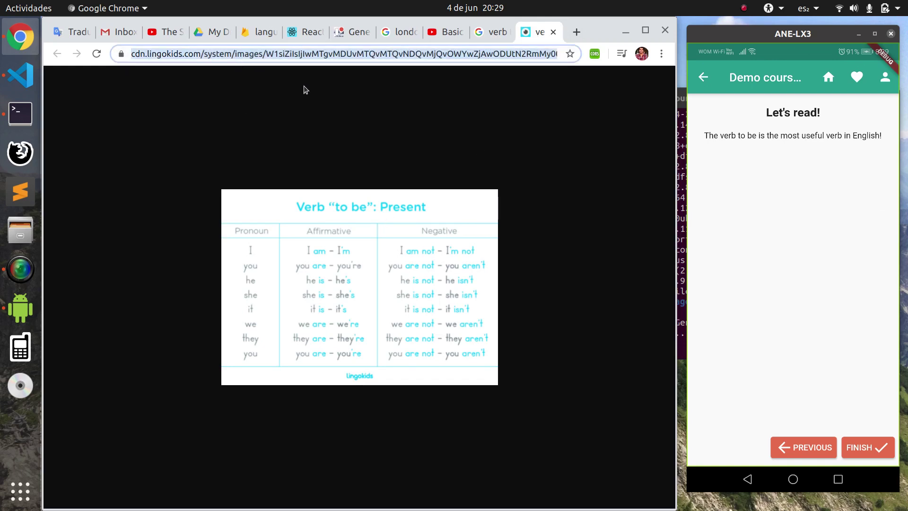
Return to the course editor, add a second component to Lesson 3 and set its type to image.
left_click(309, 31)
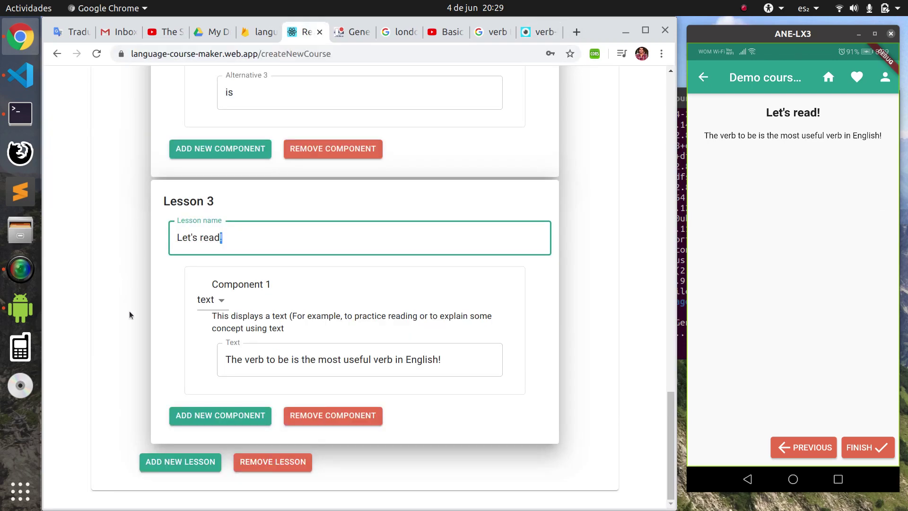
left_click(260, 247)
left_click(245, 415)
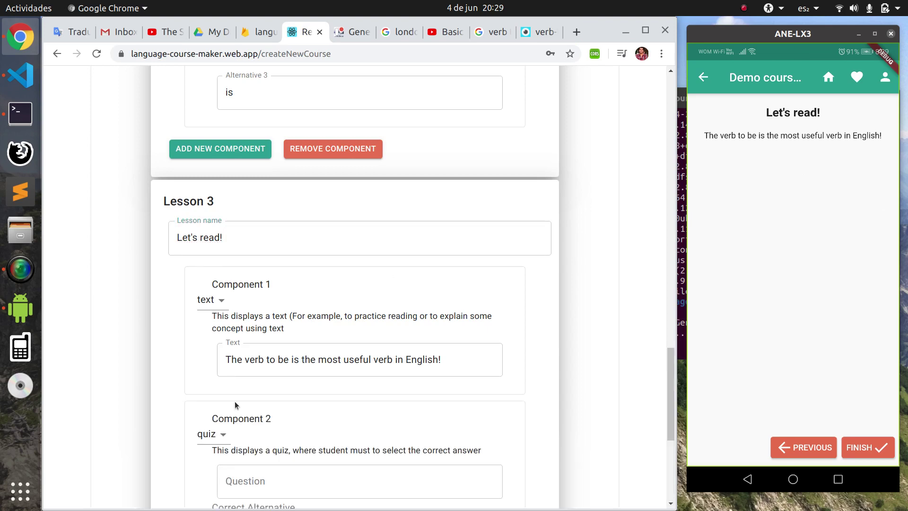
scroll(235, 397, "down", 3)
scroll(236, 377, "down", 3)
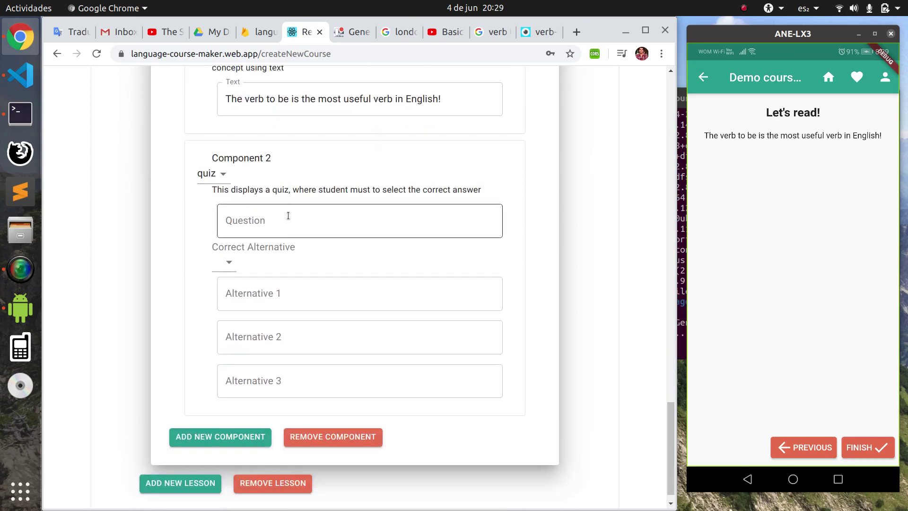
left_click(221, 175)
left_click(231, 217)
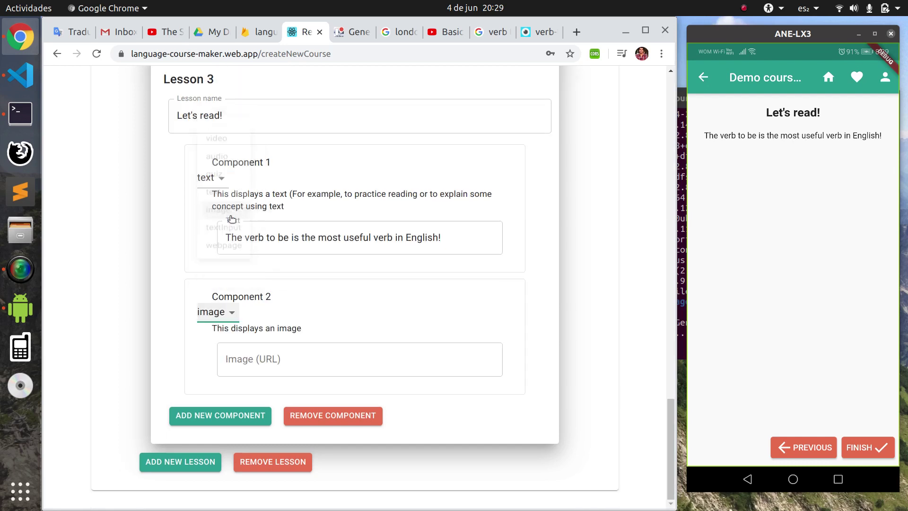
Paste the copied picture address as the image URL of Lesson 3's second component.
left_click(304, 363)
key("ctrl+v")
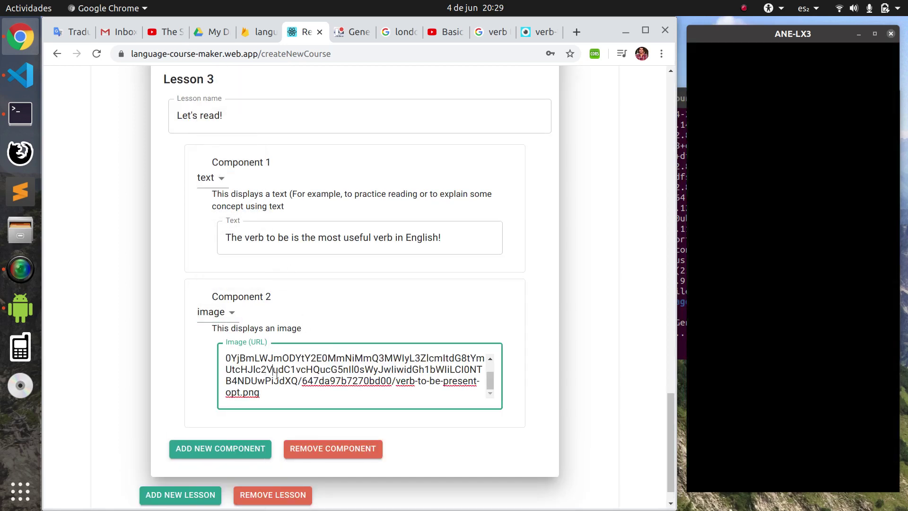
scroll(246, 369, "down", 1)
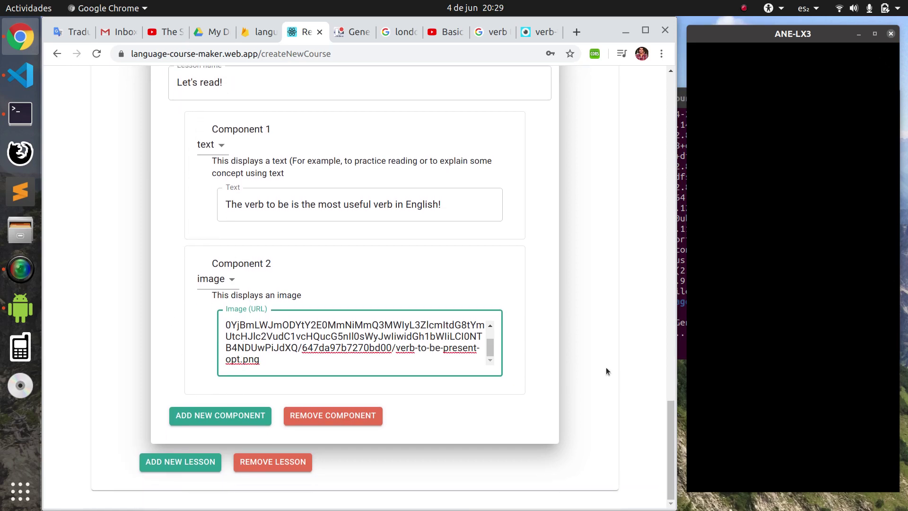
Save the course with its new image component and accept the confirmation.
left_click_drag(671, 450, 654, 76)
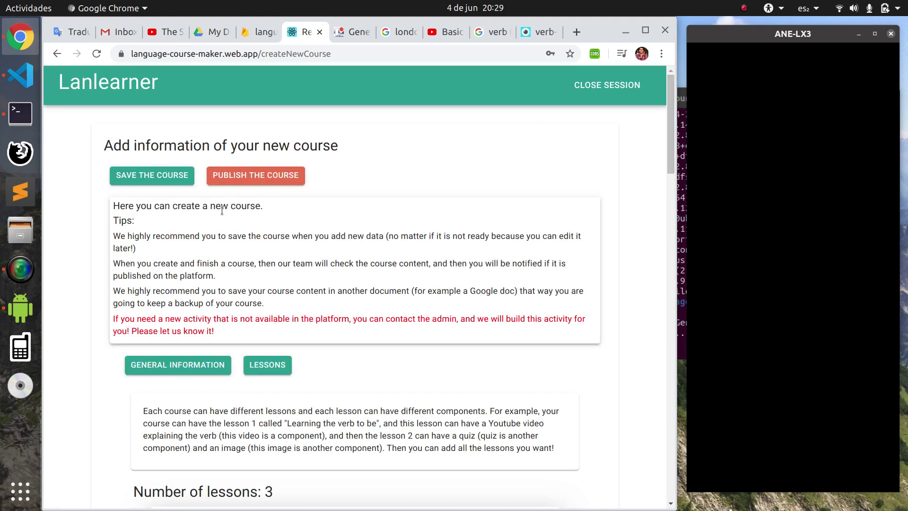
left_click(171, 179)
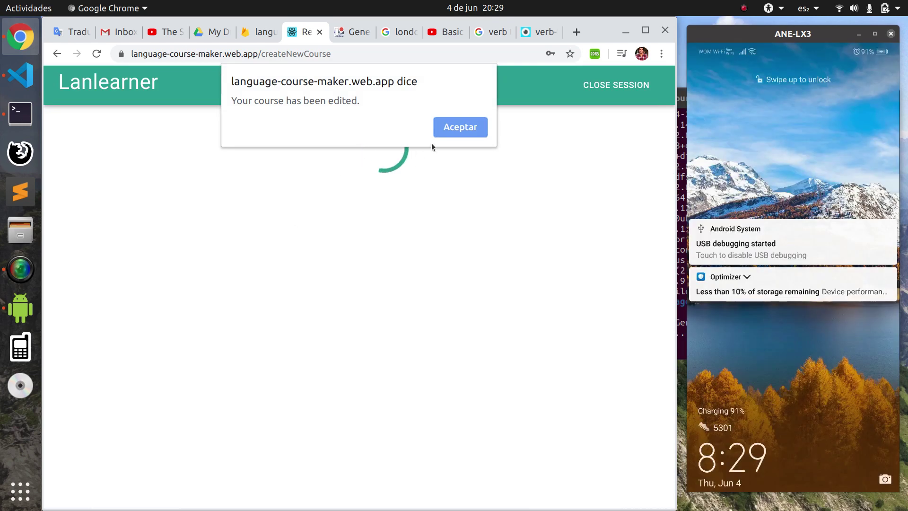
left_click(443, 127)
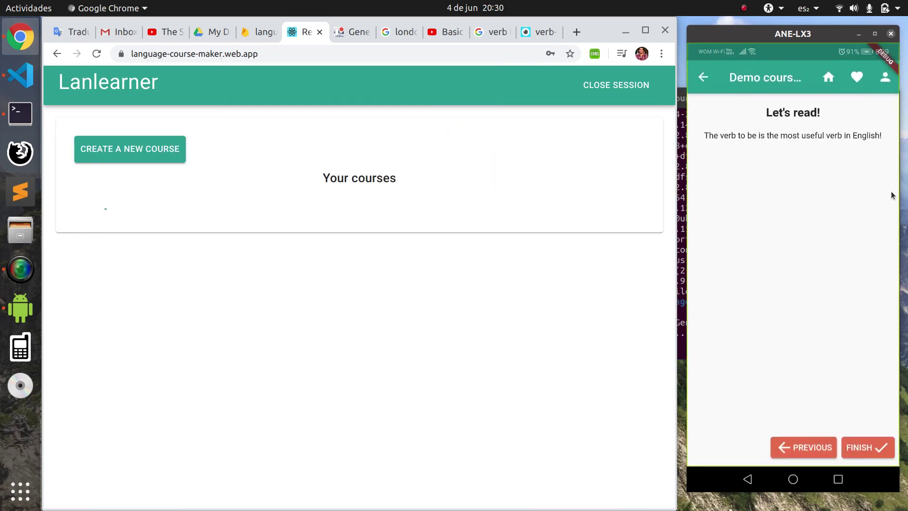
Return to the mobile app's course list, reopen and start Demo course 123, and advance to the "Let's read!" lesson.
right_click(775, 218)
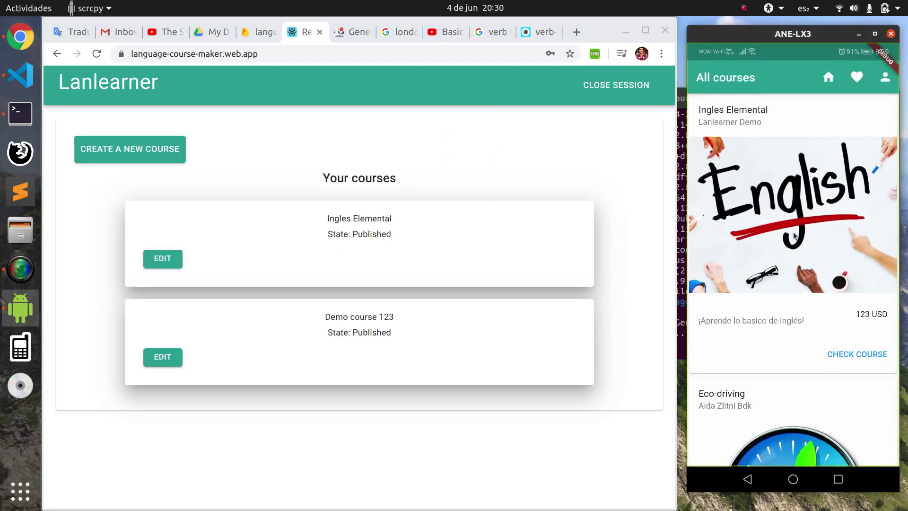
scroll(795, 236, "down", 10)
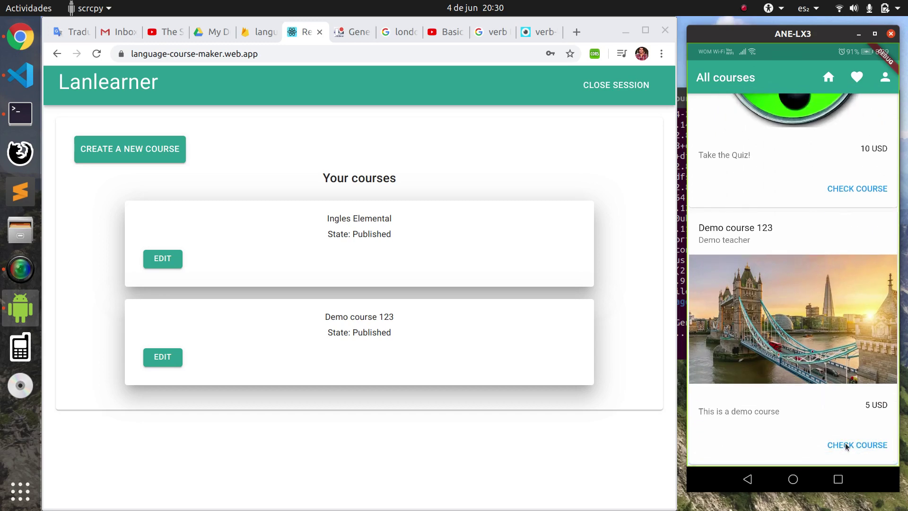
left_click(847, 446)
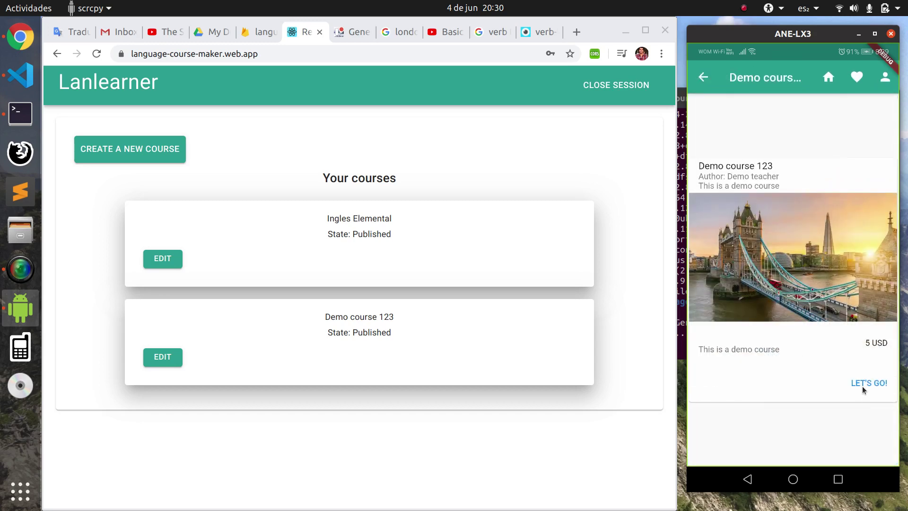
left_click(854, 381)
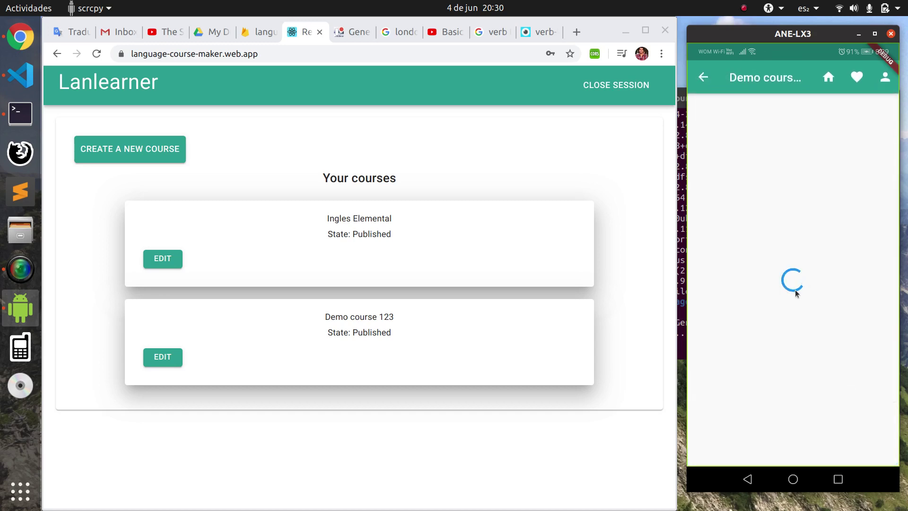
left_click(882, 449)
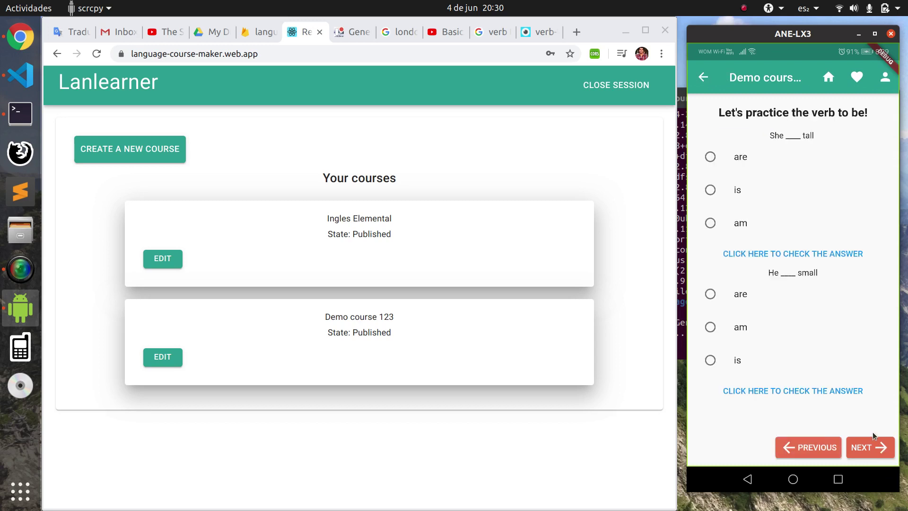
left_click(876, 449)
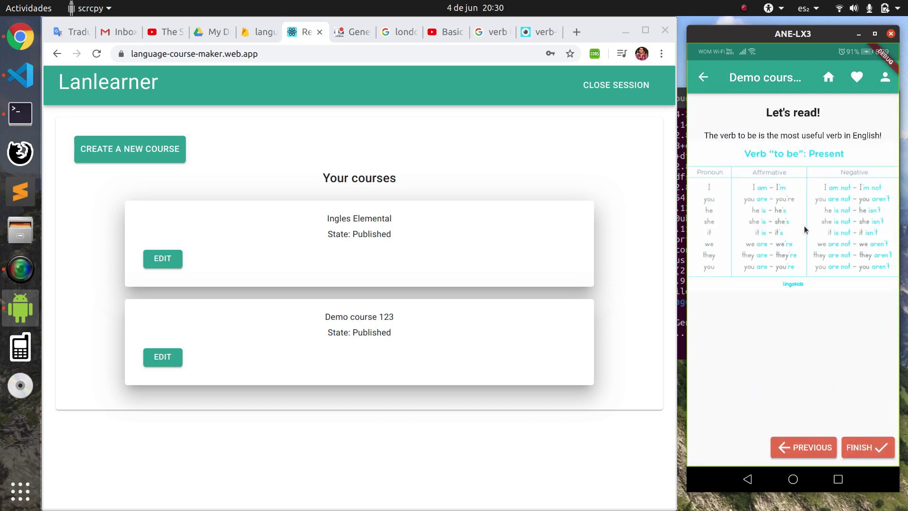